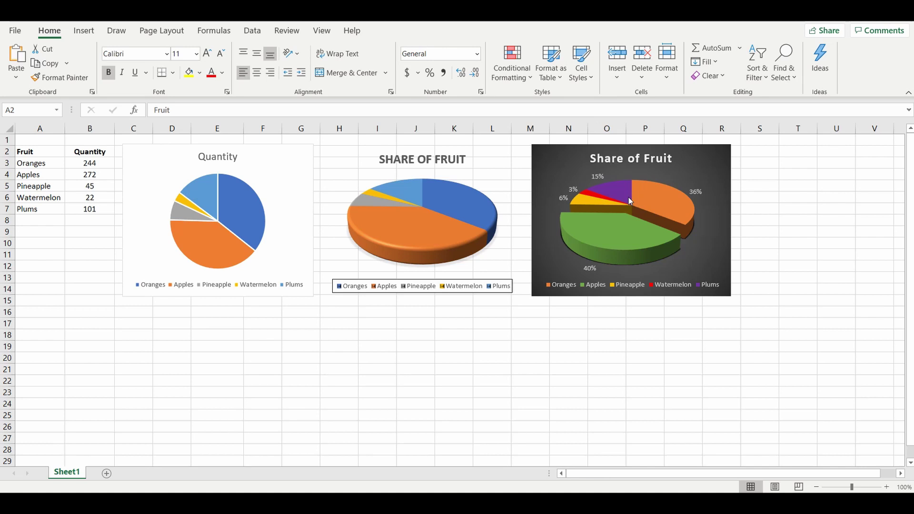
Step: Insert a flat 2-D pie chart of the fruit quantities in A2:B7
mouse_move(631, 201)
click(32, 152)
drag(42, 176, 82, 211)
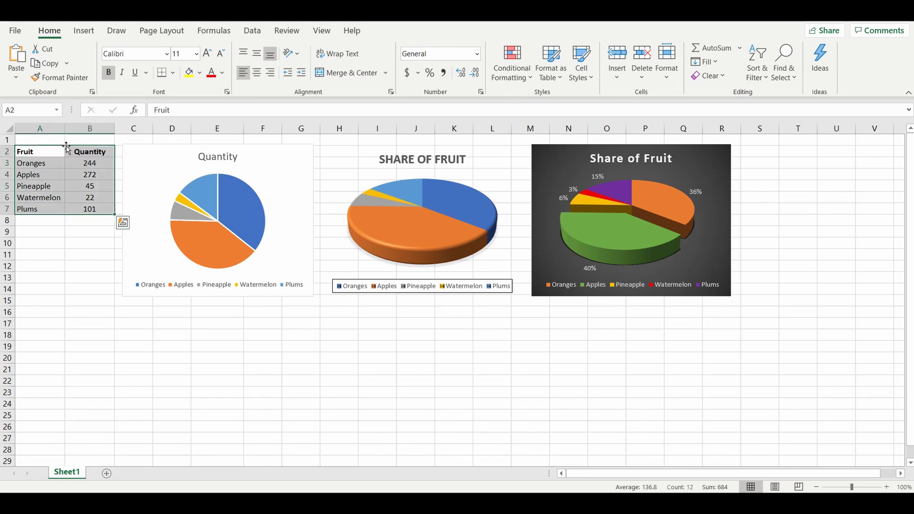
click(84, 32)
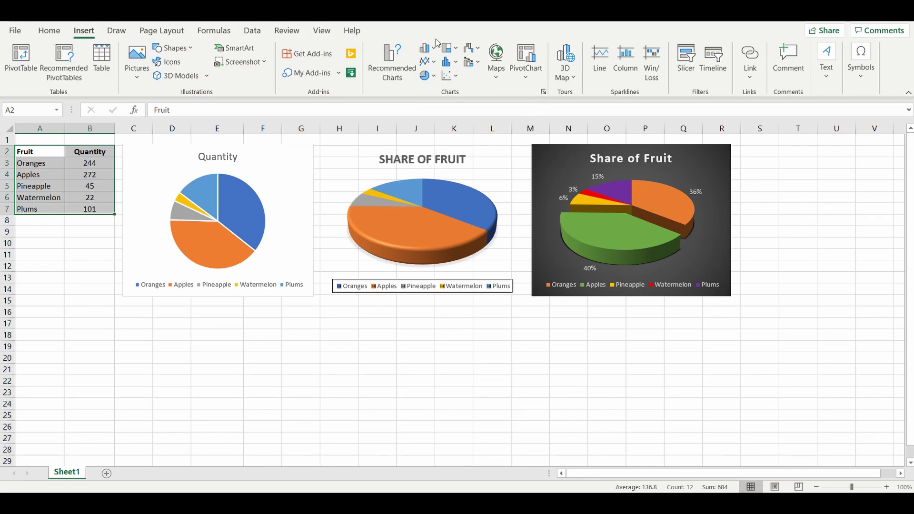
click(432, 79)
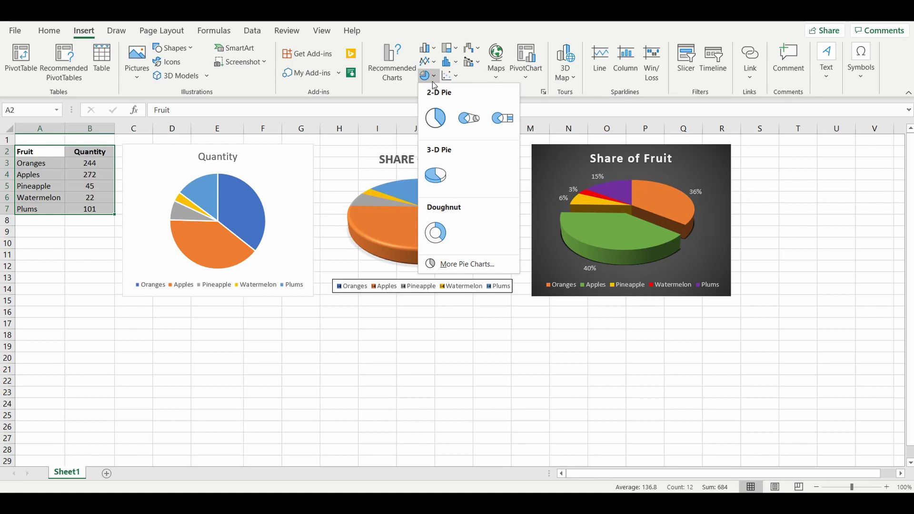
click(437, 119)
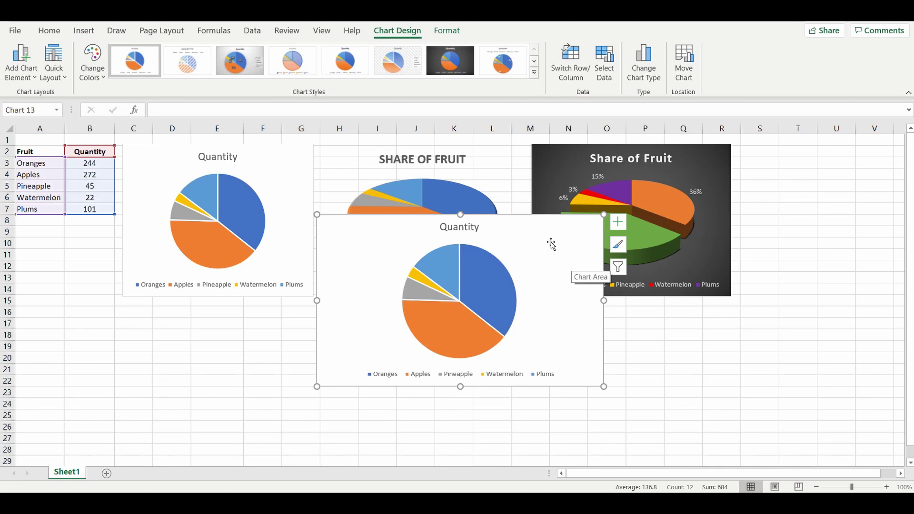
Step: Move the new pie below the first Quantity chart and shrink it to match
drag(551, 242, 358, 310)
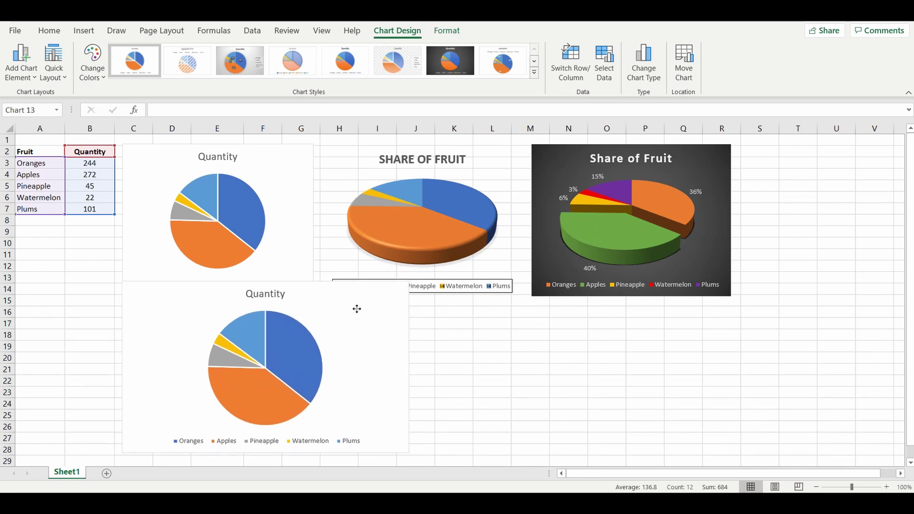
drag(410, 282, 314, 299)
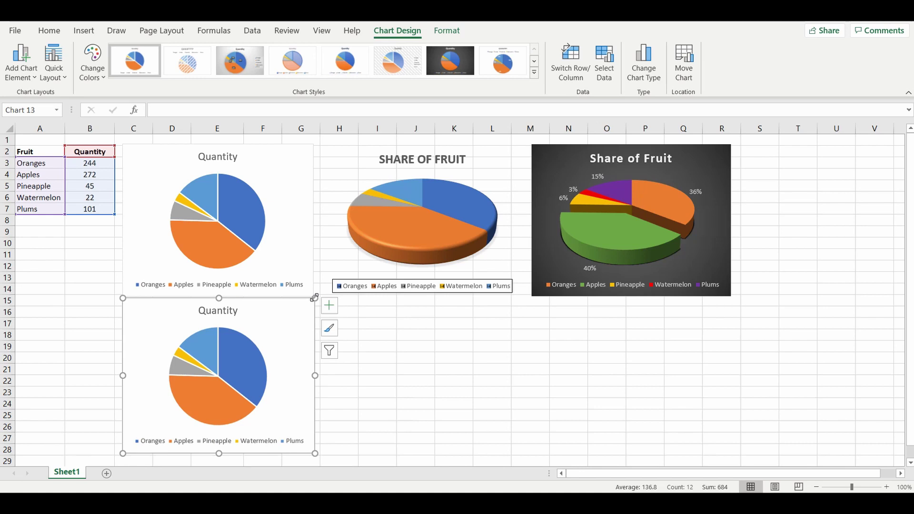
click(375, 312)
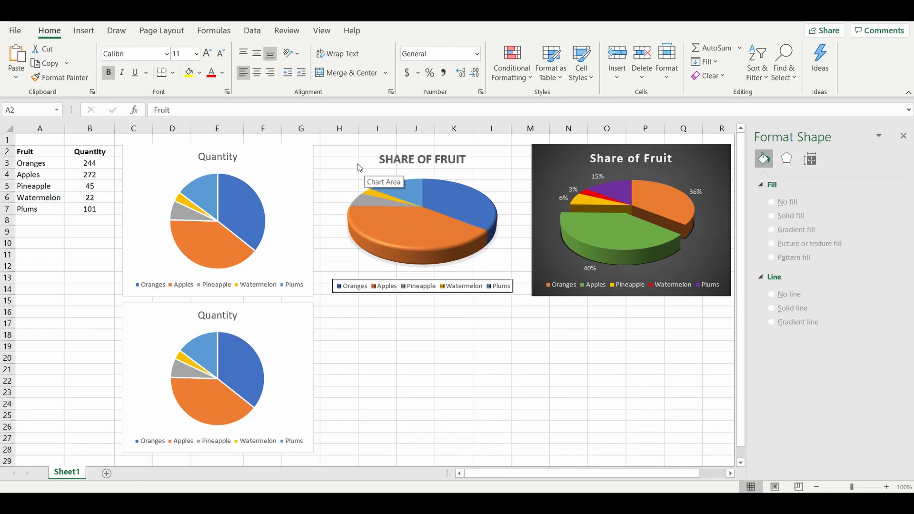
Step: Insert a 3-D pie chart of the fruit table A2:B7
click(36, 151)
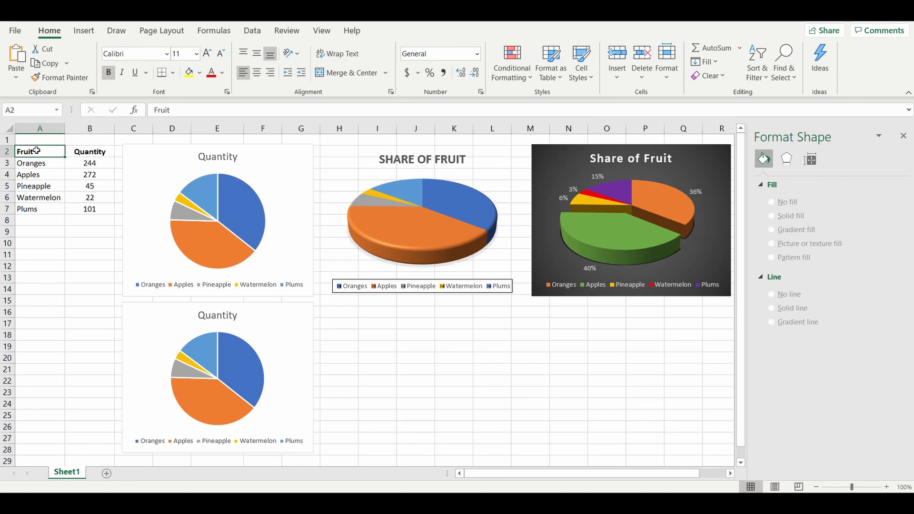
drag(36, 150, 88, 208)
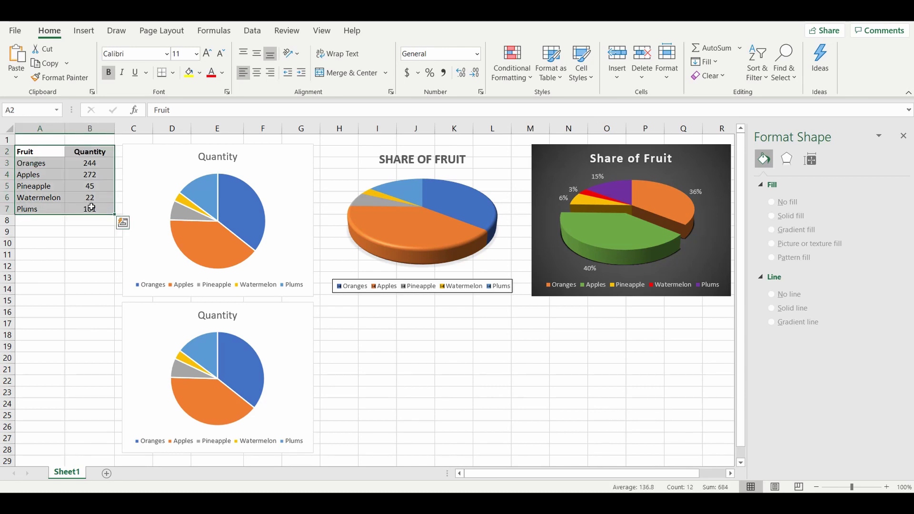
click(93, 31)
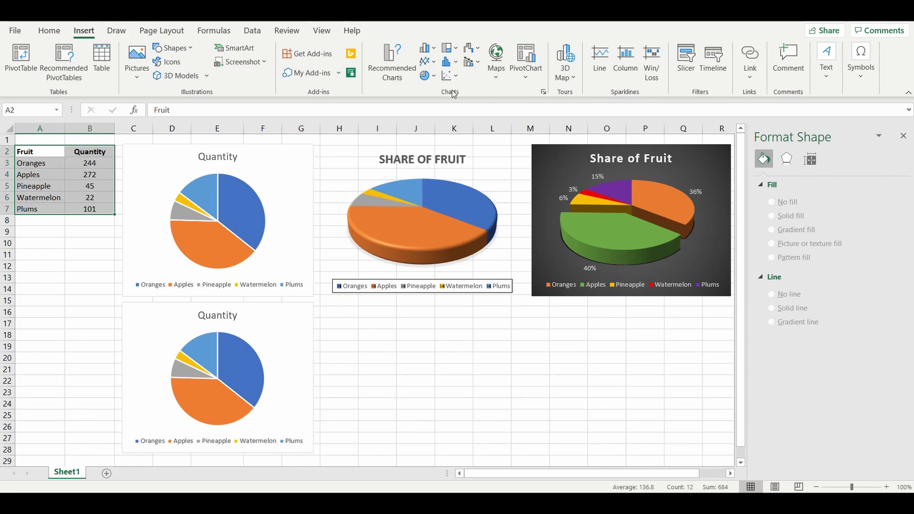
click(432, 76)
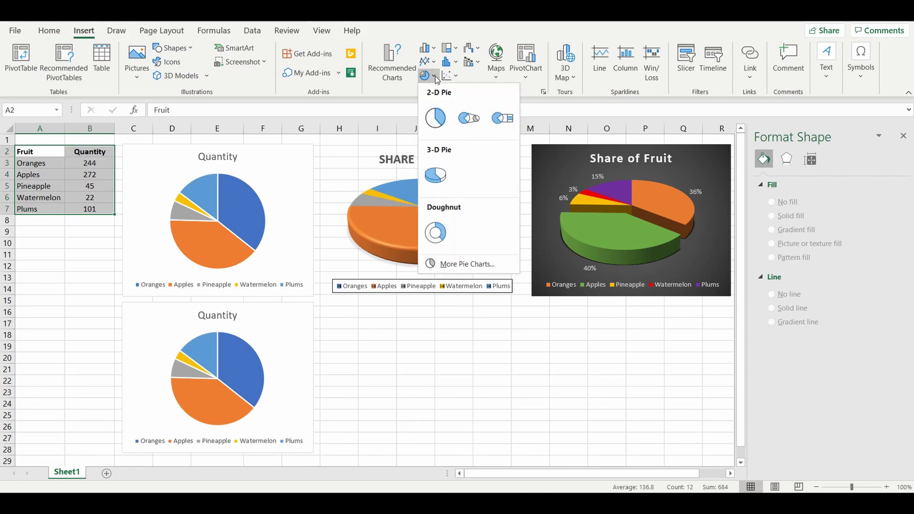
click(432, 178)
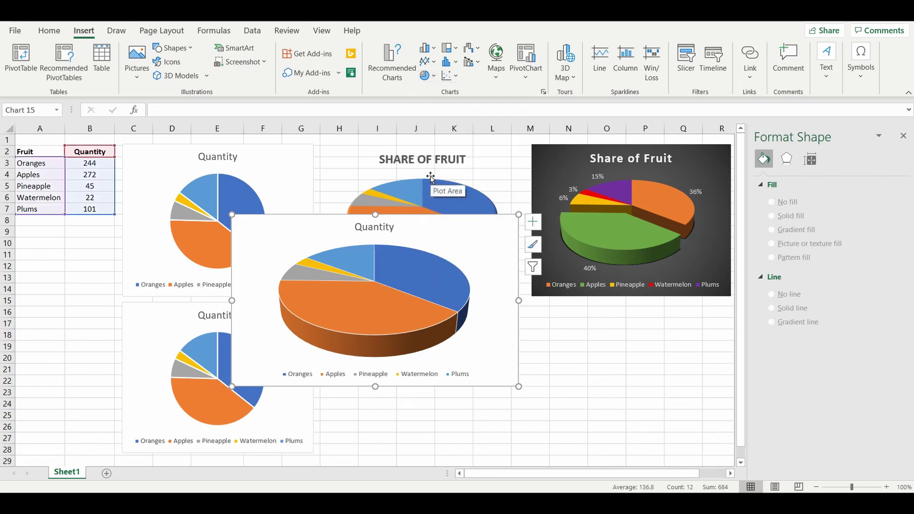
Step: Move the 3-D pie beside the flat Quantity pie and shrink it to fit
click(279, 247)
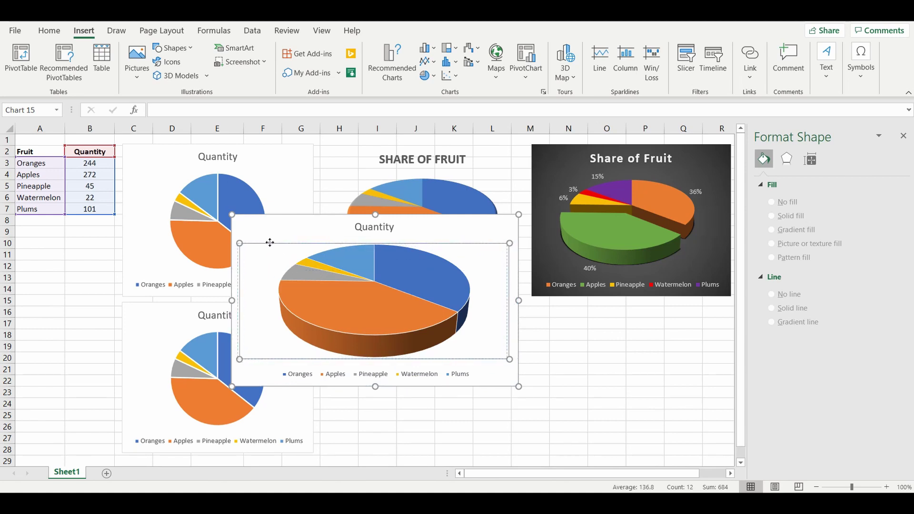
drag(271, 244, 356, 295)
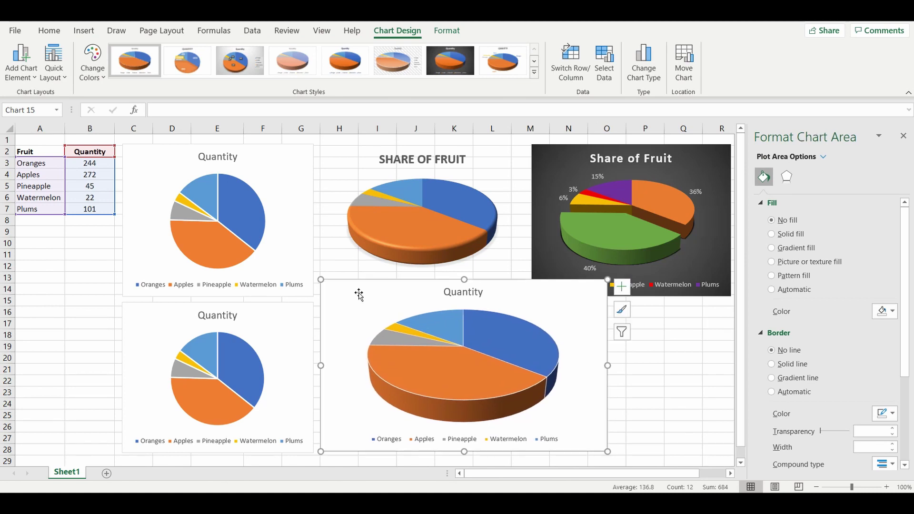
drag(608, 279, 527, 302)
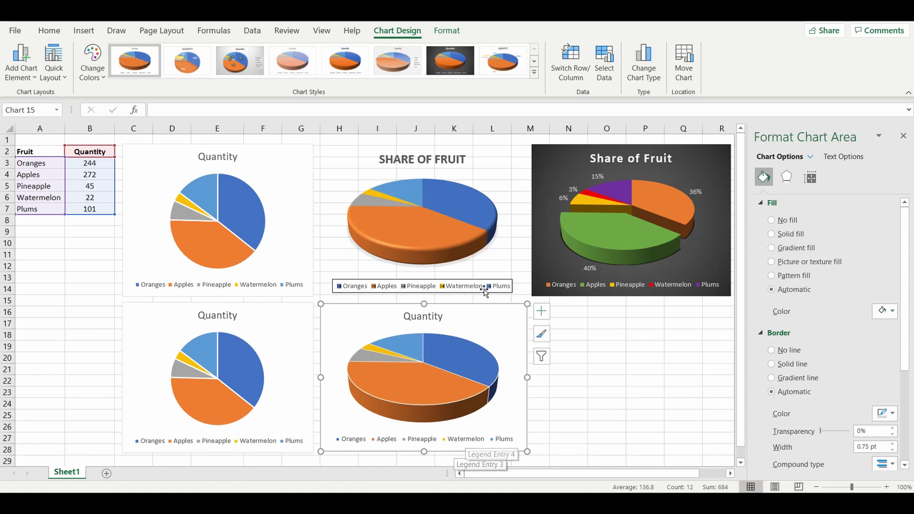
Step: Apply chart Style 8 to the 3-D Quantity pie for a bold title and fruit-name labels
click(598, 325)
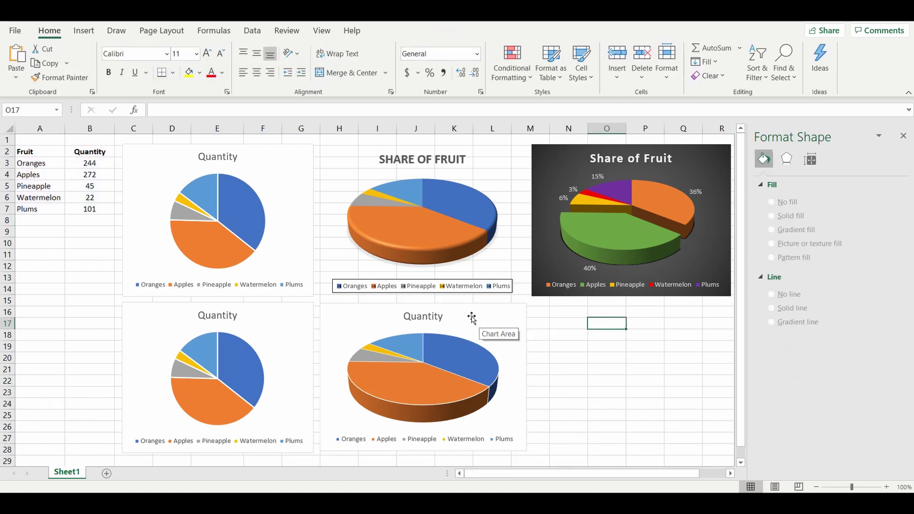
click(470, 317)
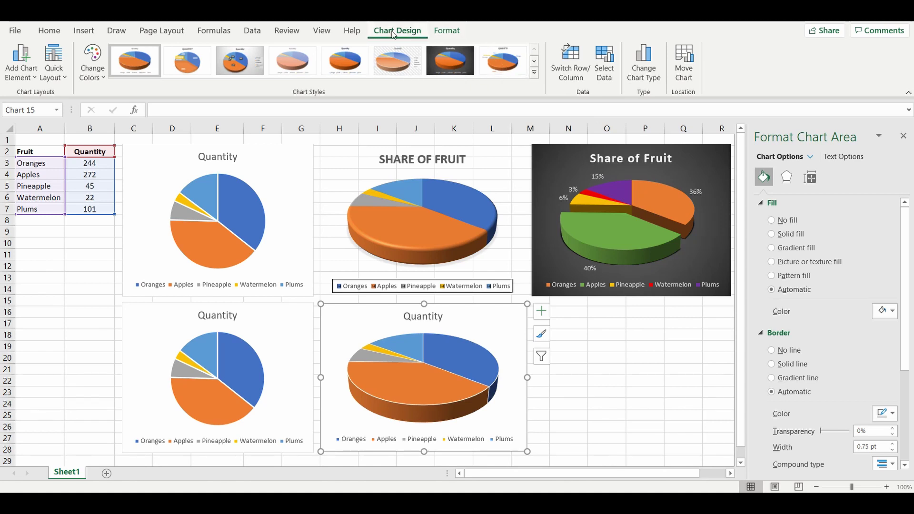
click(535, 72)
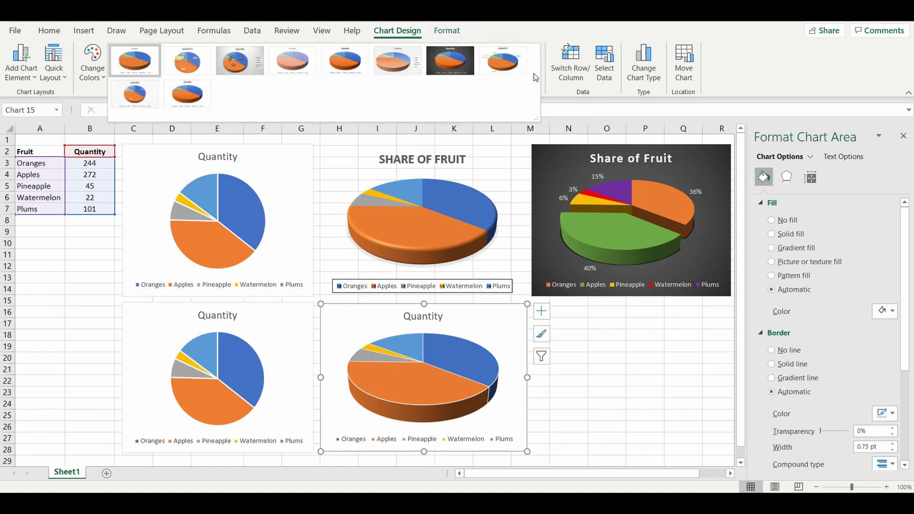
click(497, 72)
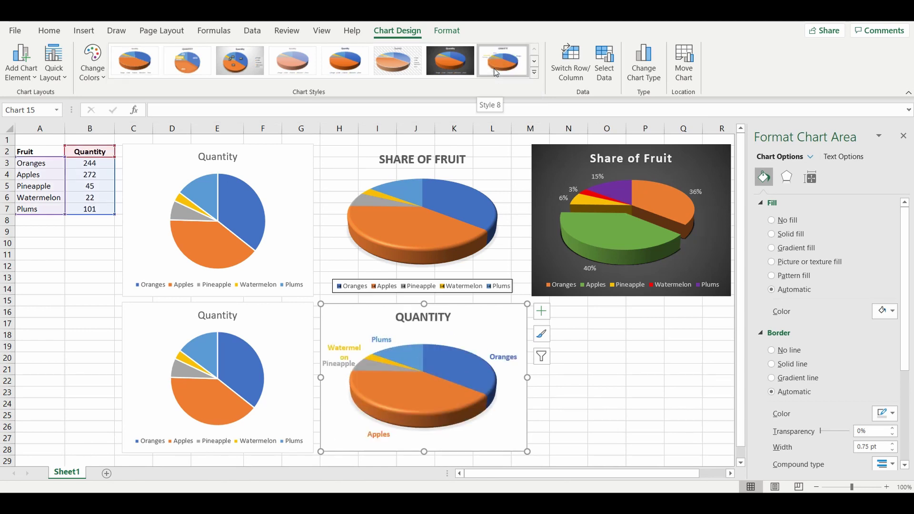
click(619, 374)
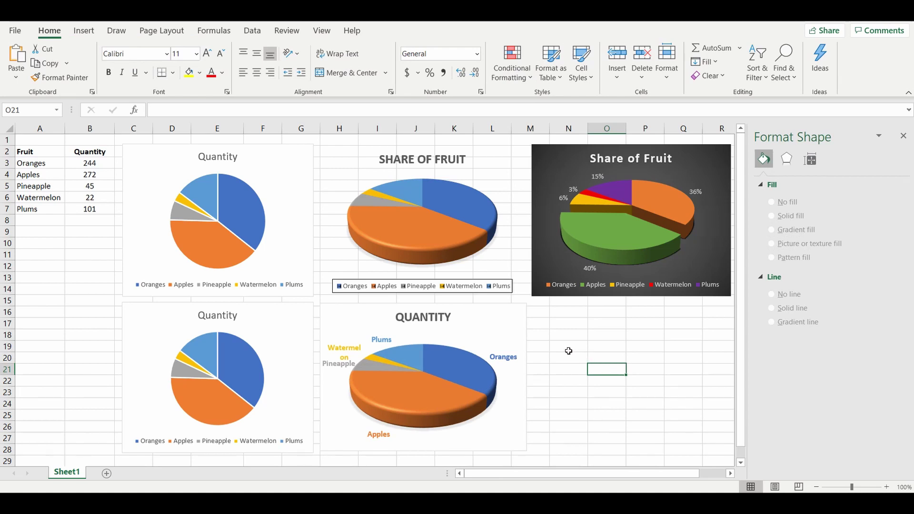
Step: Delete the 3-D pie's fruit-name data labels and add a legend at the bottom
click(344, 348)
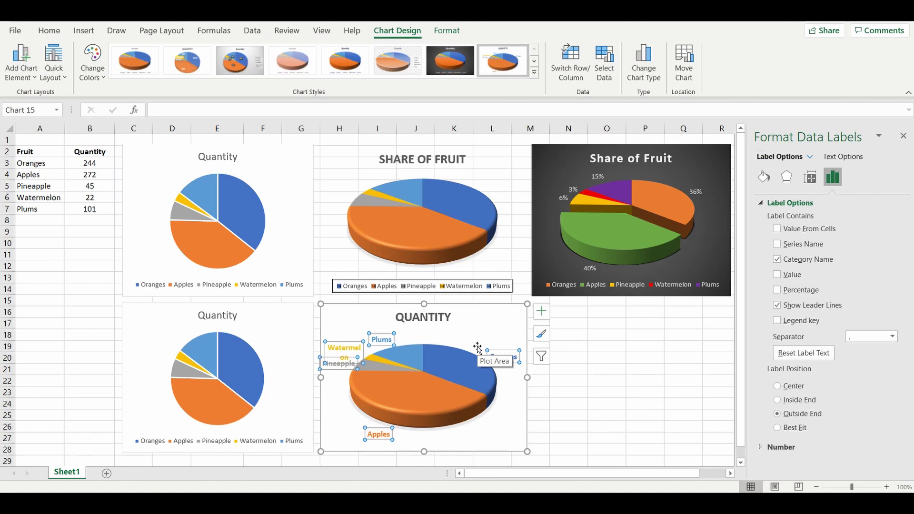
key(Delete)
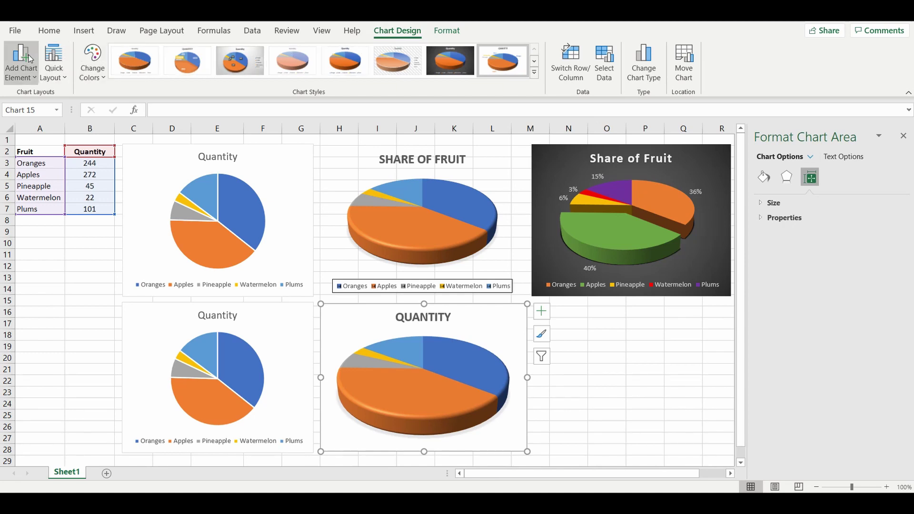
click(35, 71)
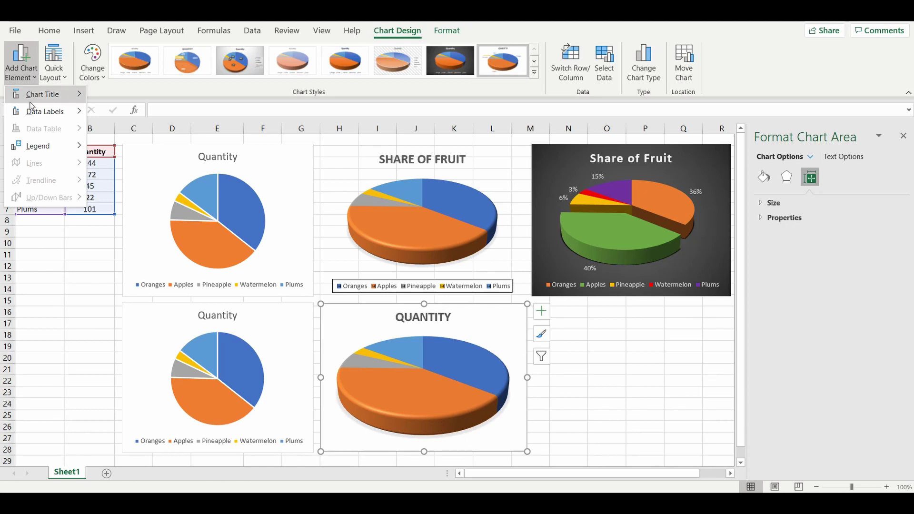
mouse_move(32, 149)
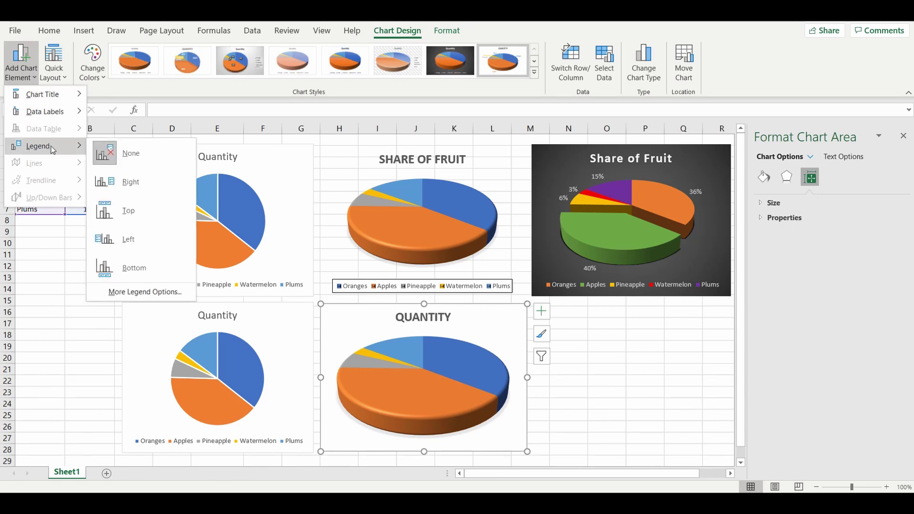
click(140, 275)
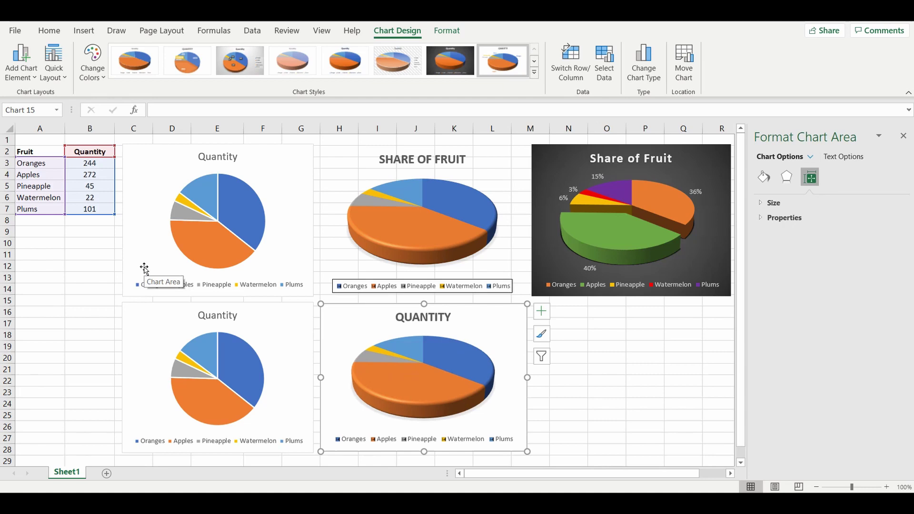
click(643, 360)
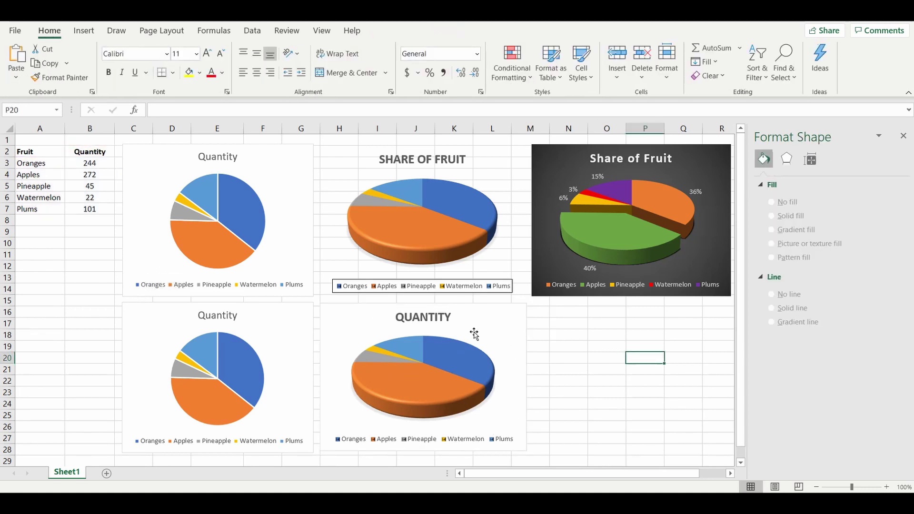
Step: Replace the lower 3-D pie's title text QUANTITY with 'SHARE OF FRUIT'
click(414, 316)
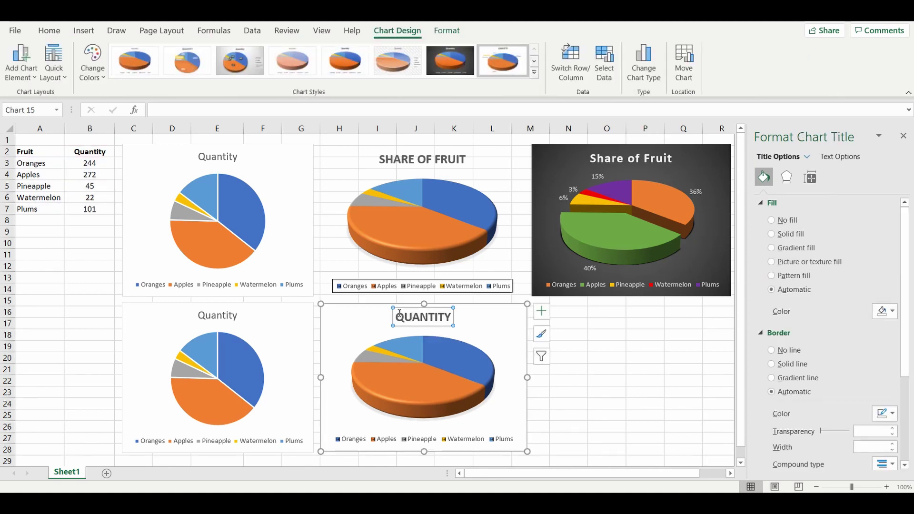
drag(399, 313, 459, 319)
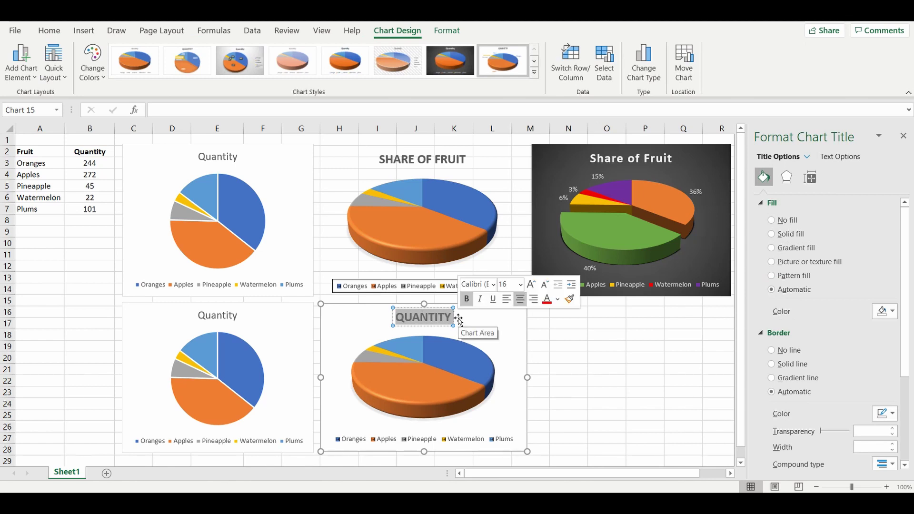
text(SH)
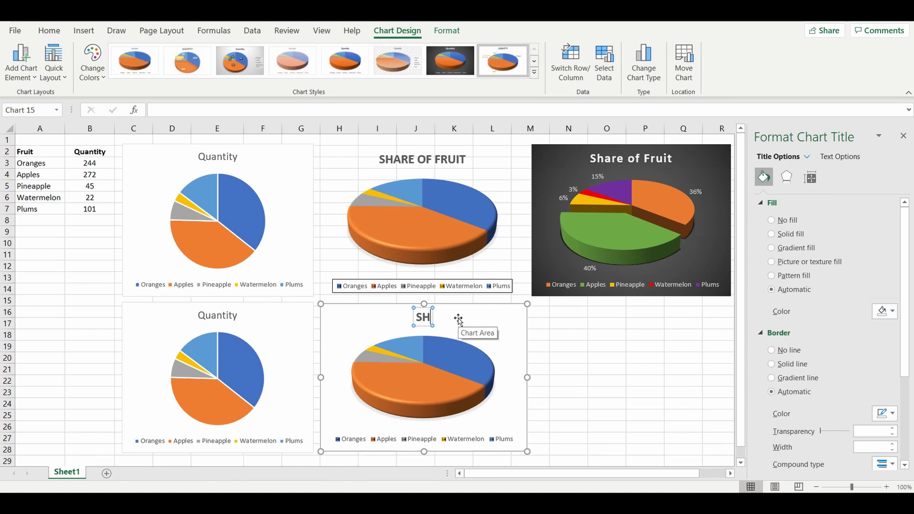
text(ARE OF)
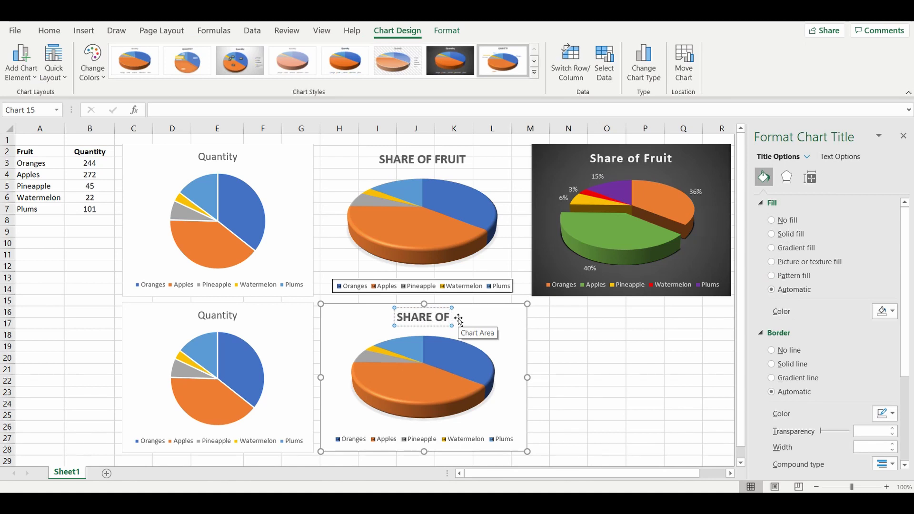
text( FRUIT)
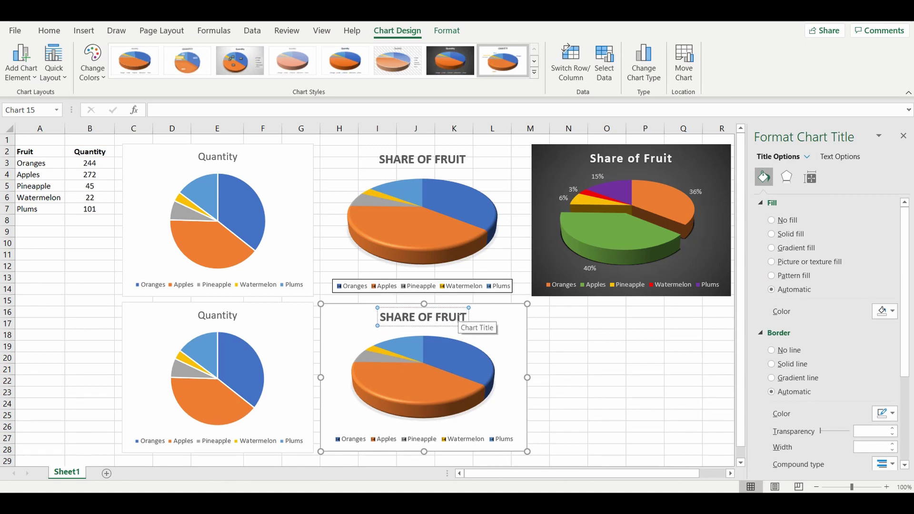
click(639, 332)
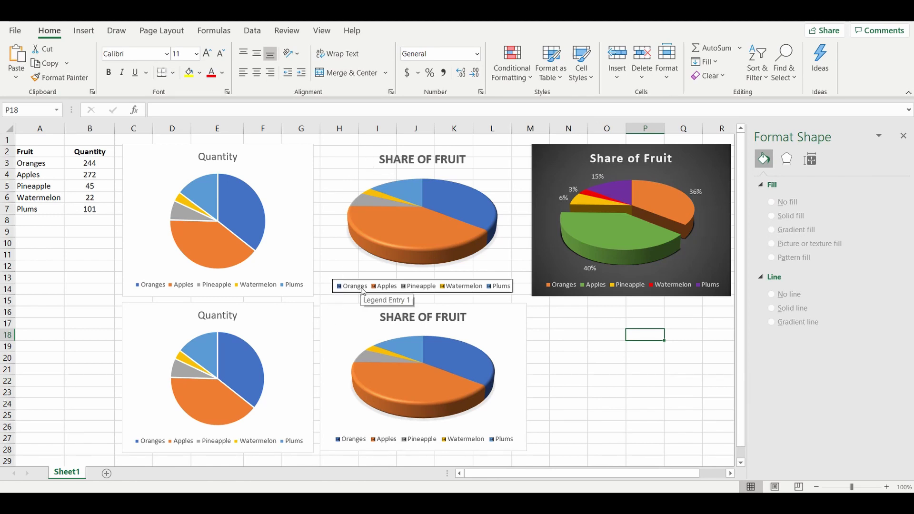
Step: Set the lower 3-D pie's chart area to No fill and its border to No line
click(346, 319)
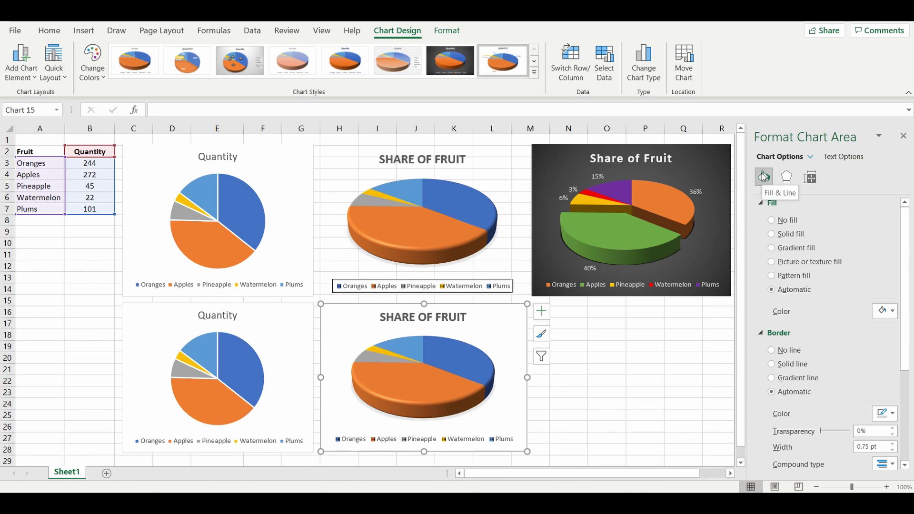
click(772, 221)
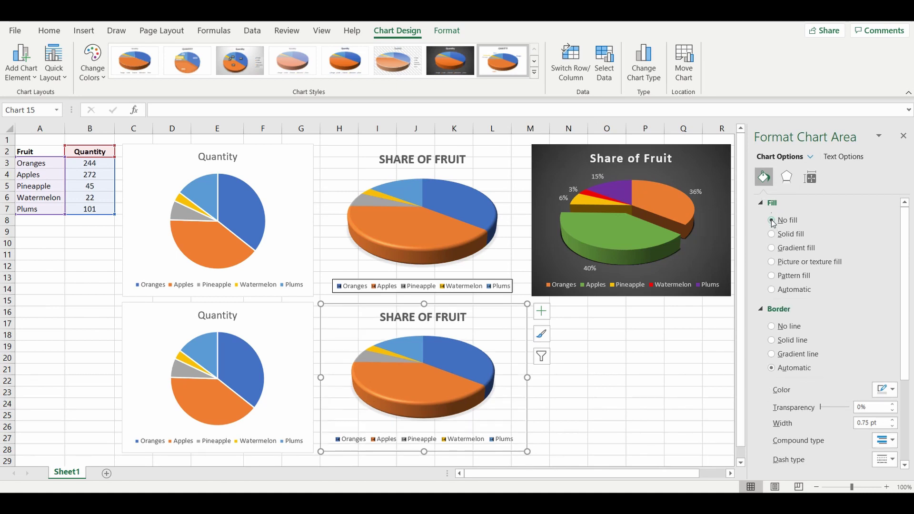
click(773, 326)
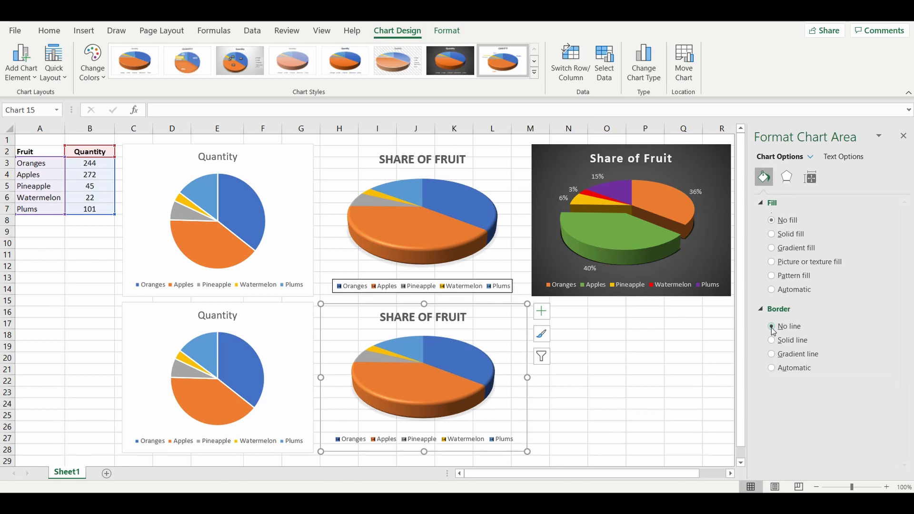
Step: Format the lower pie's legend with a solid white fill and a solid grey border line
click(590, 350)
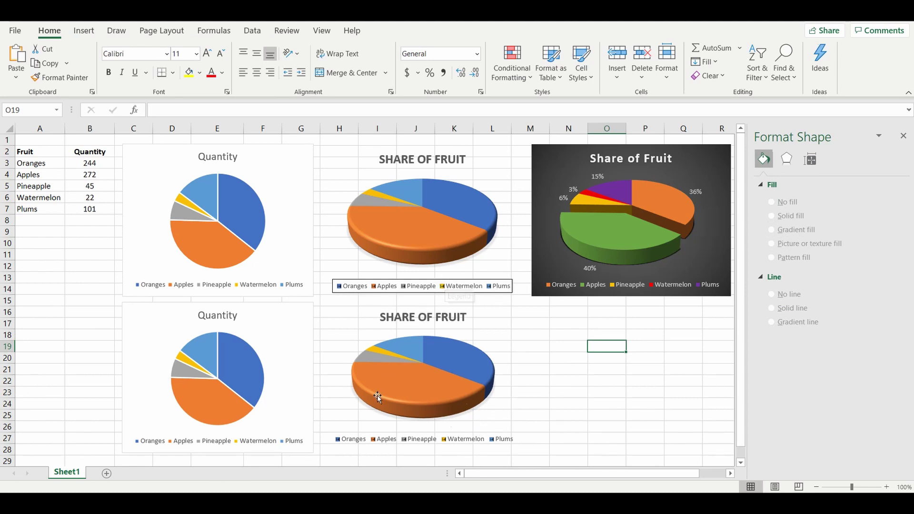
click(375, 444)
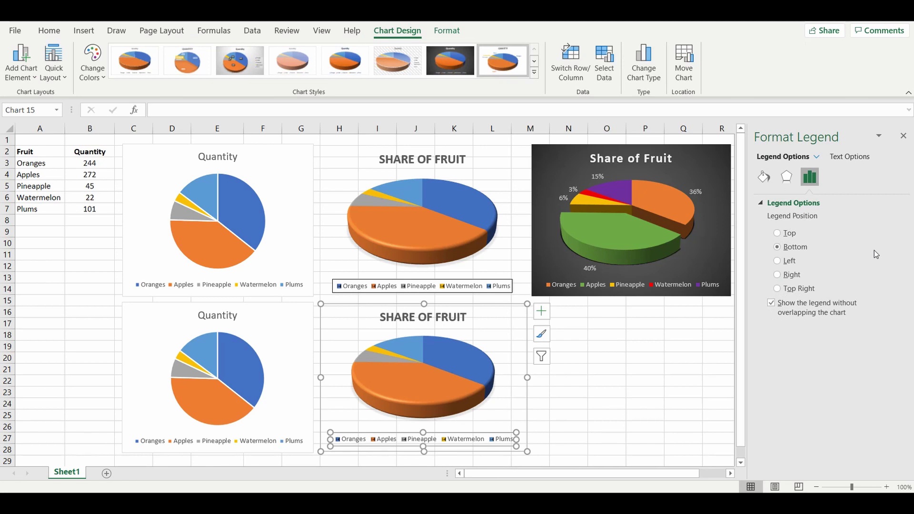
click(763, 177)
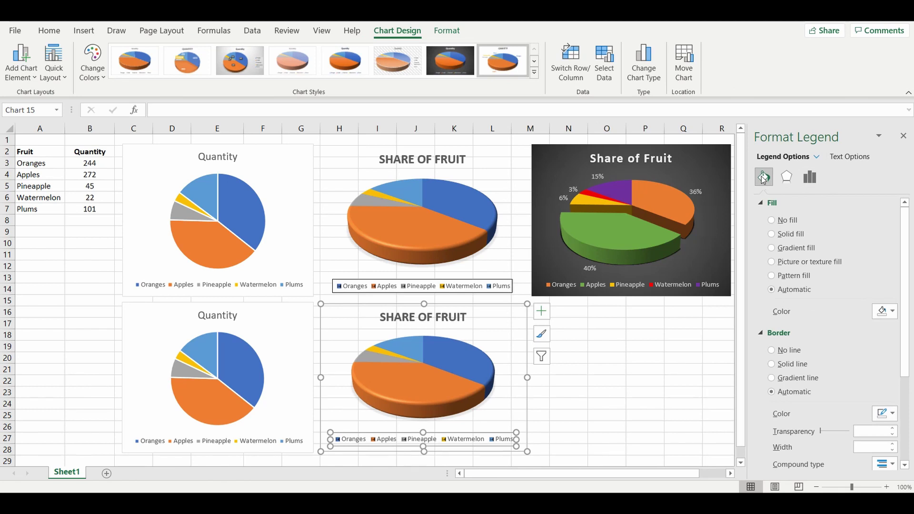
click(772, 235)
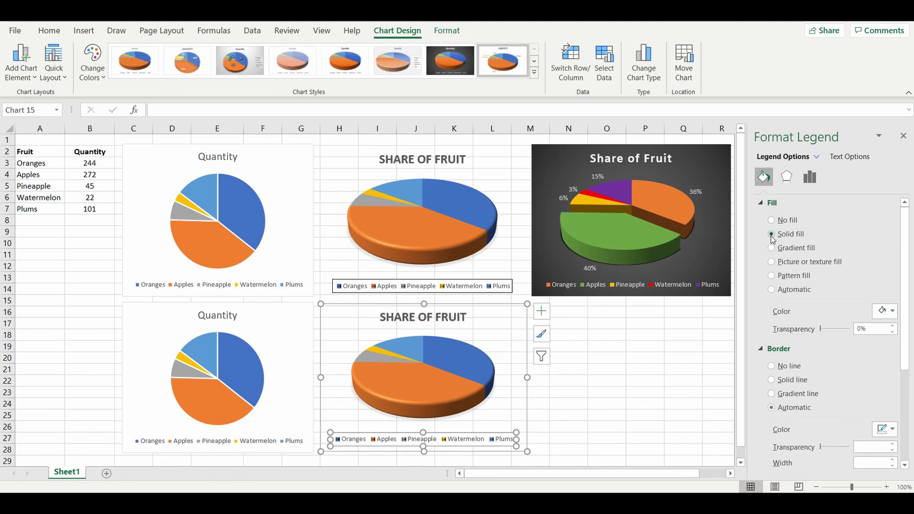
click(887, 311)
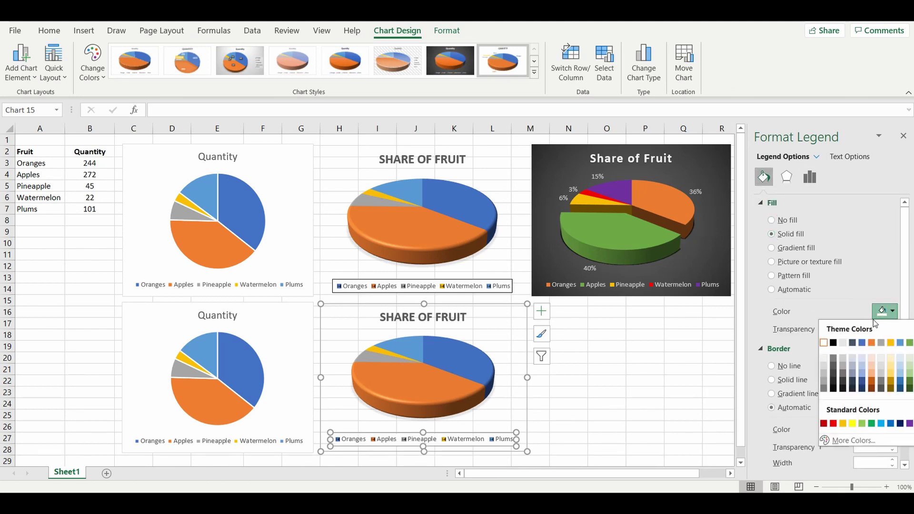
click(824, 343)
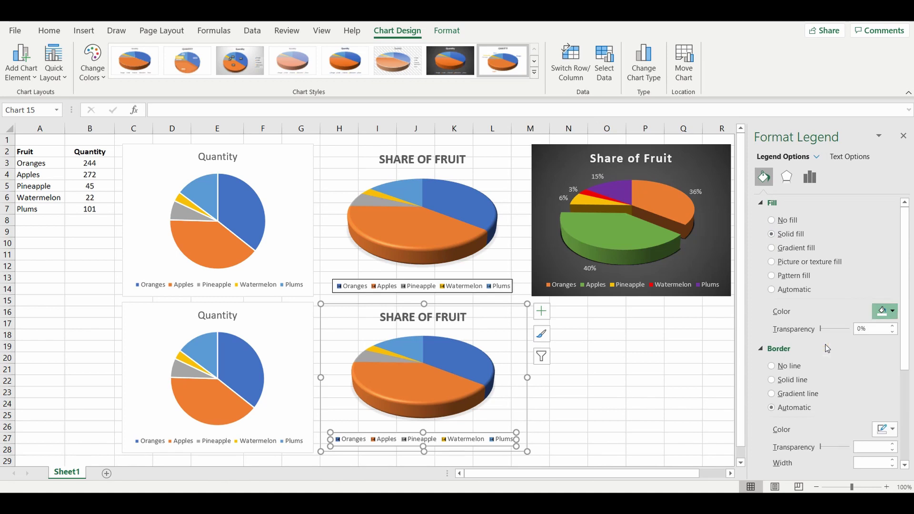
click(772, 381)
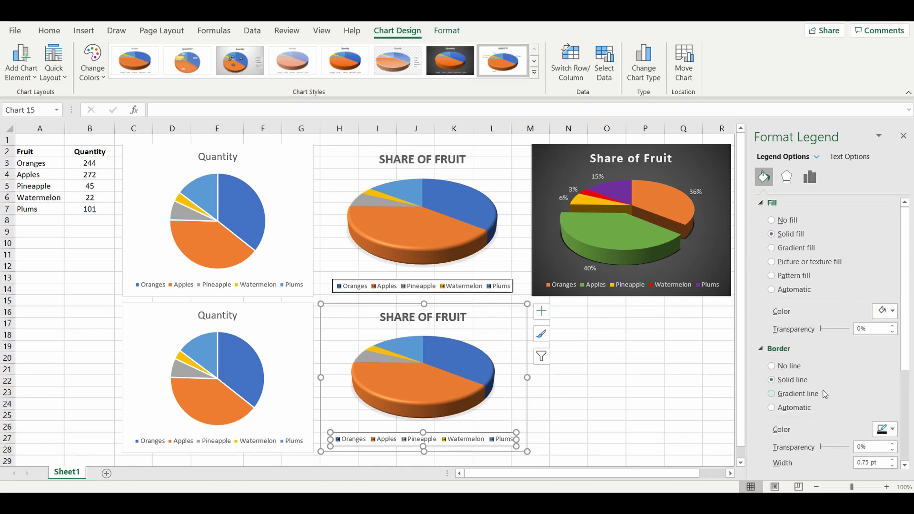
click(894, 430)
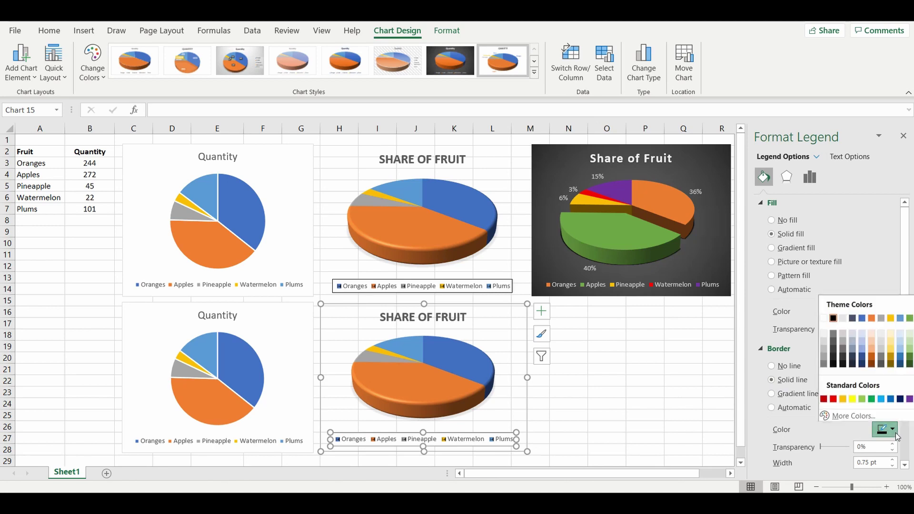
click(834, 333)
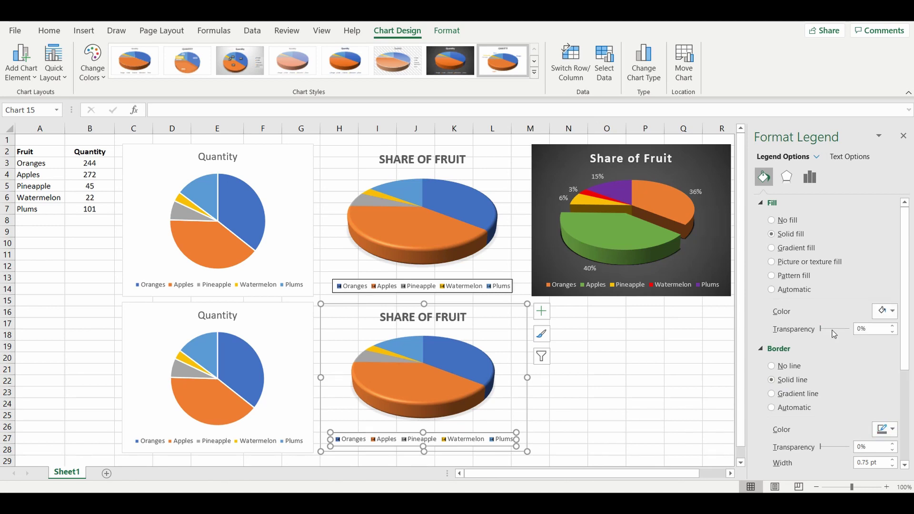
click(605, 356)
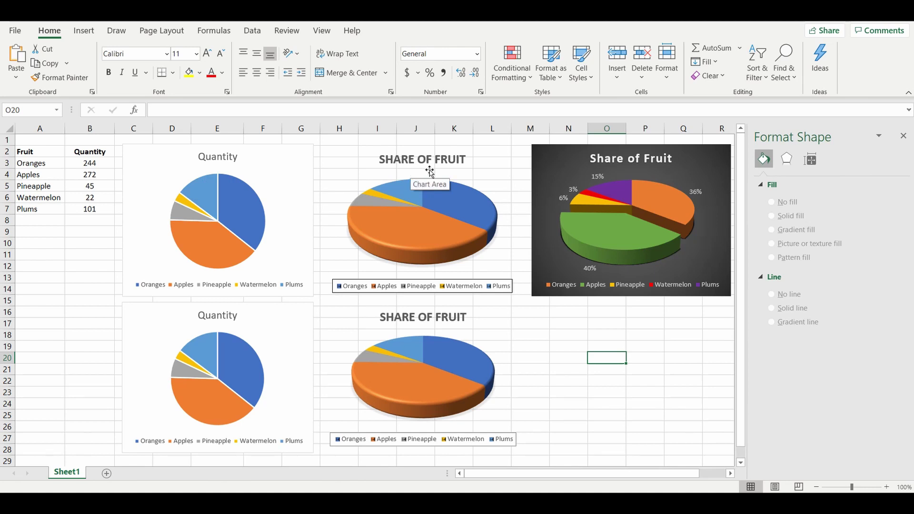
click(565, 325)
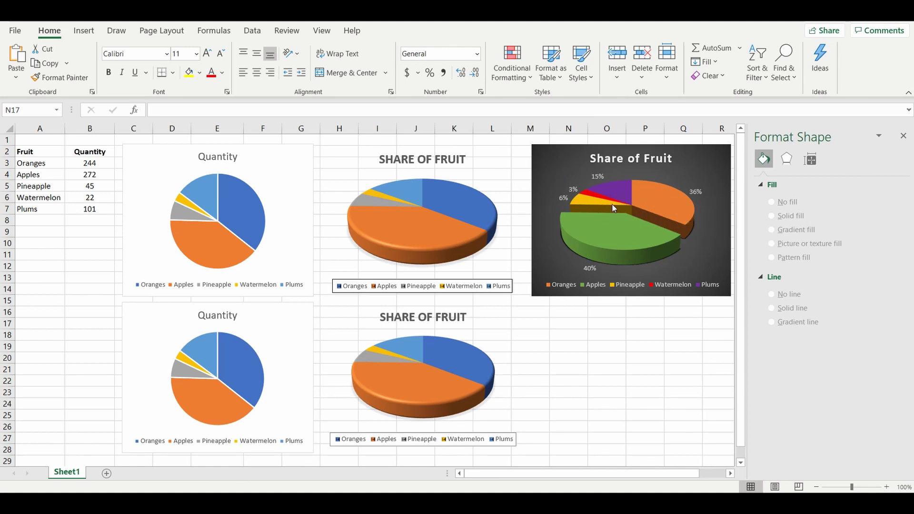
Step: Insert a 3-D pie chart of the fruit data in A2:B7
mouse_move(624, 237)
drag(32, 152, 82, 208)
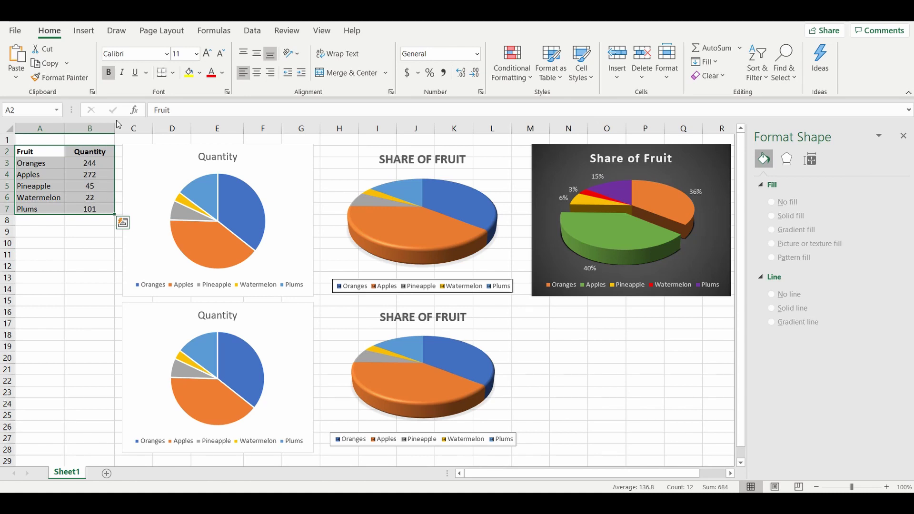
click(84, 30)
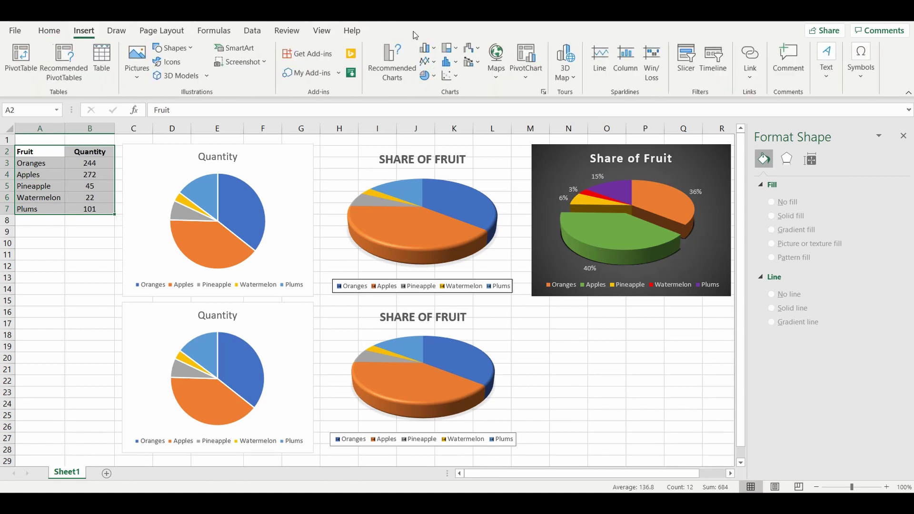
click(430, 78)
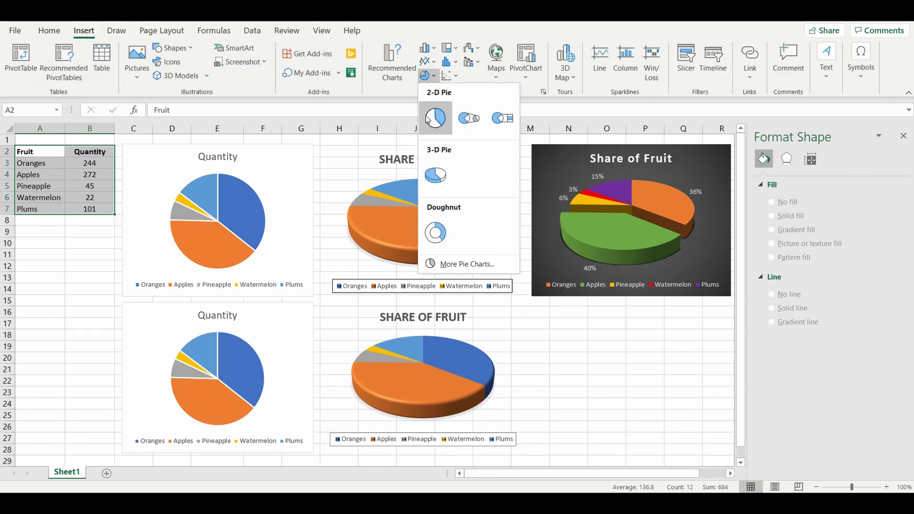
click(435, 176)
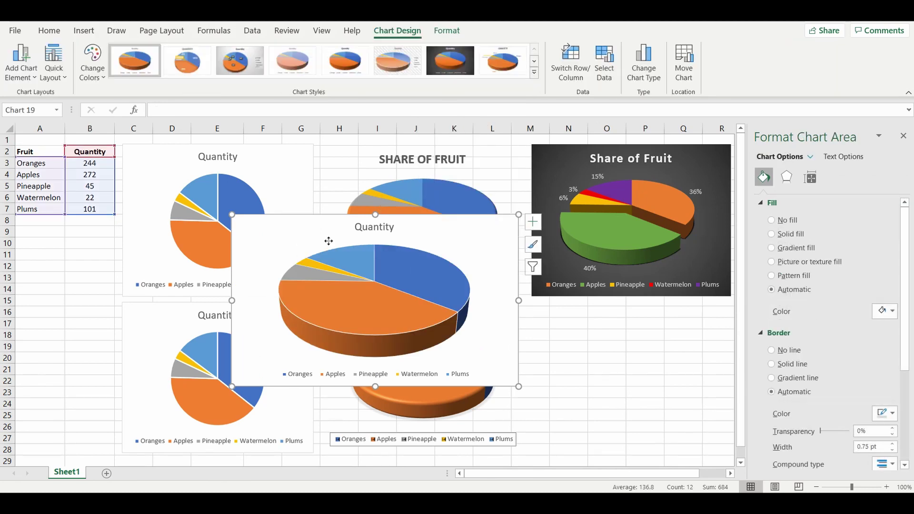
Step: Position the new 3-D pie beneath the dark Share of Fruit pie and shrink it to fit
drag(327, 239, 512, 300)
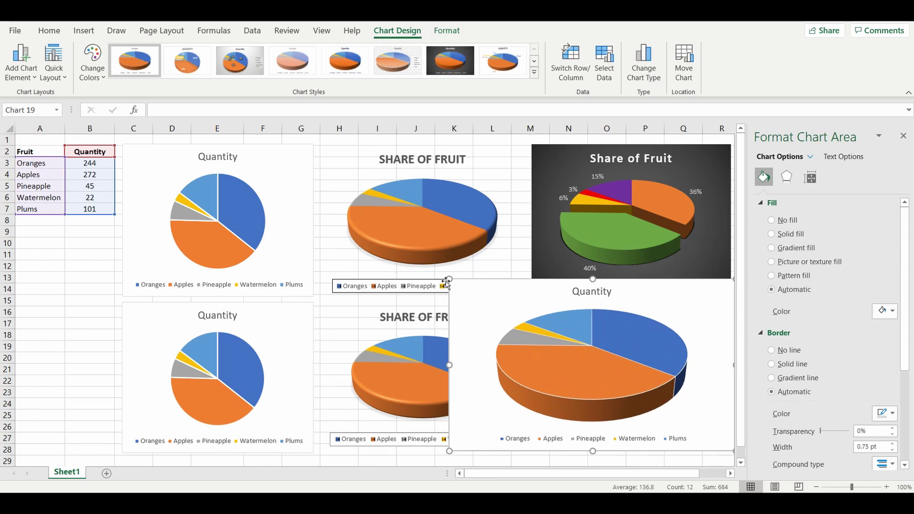
drag(449, 280, 532, 294)
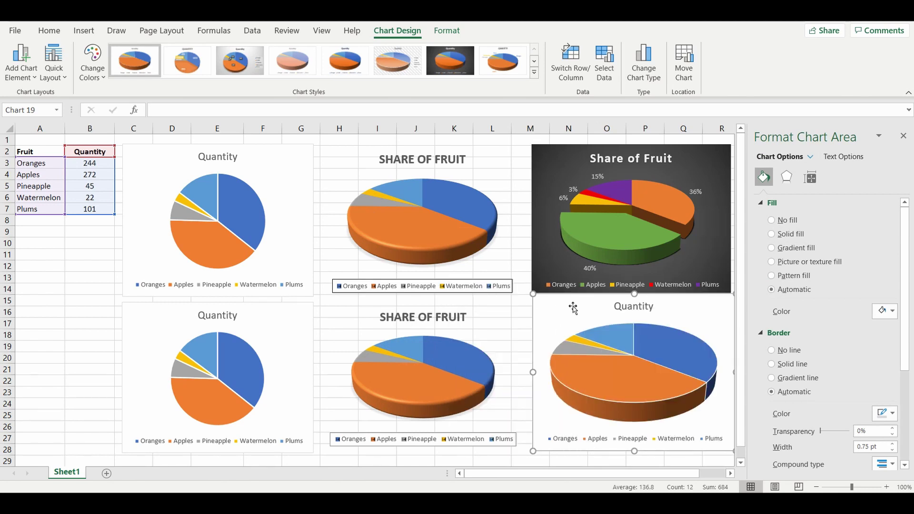
drag(534, 295, 534, 302)
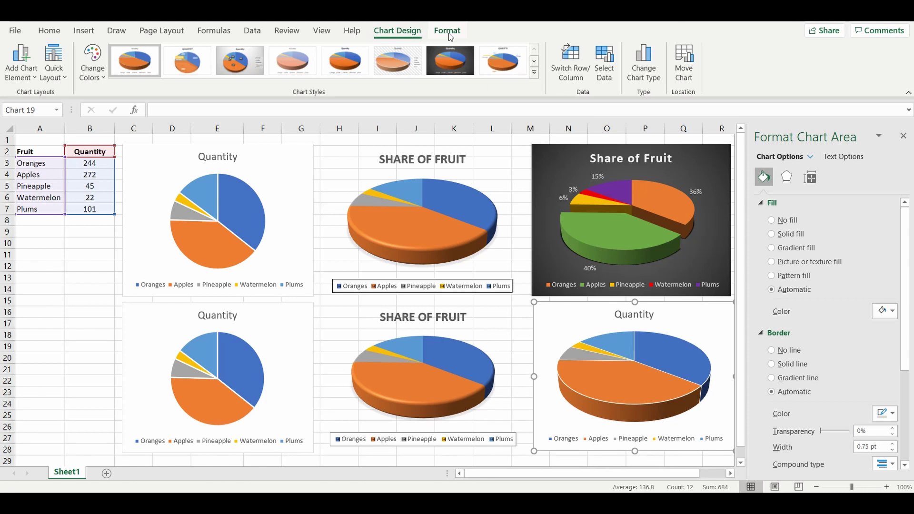
Step: Apply dark chart Style 7 to the lower-right pie and retitle it 'Share of Fruit'
click(535, 74)
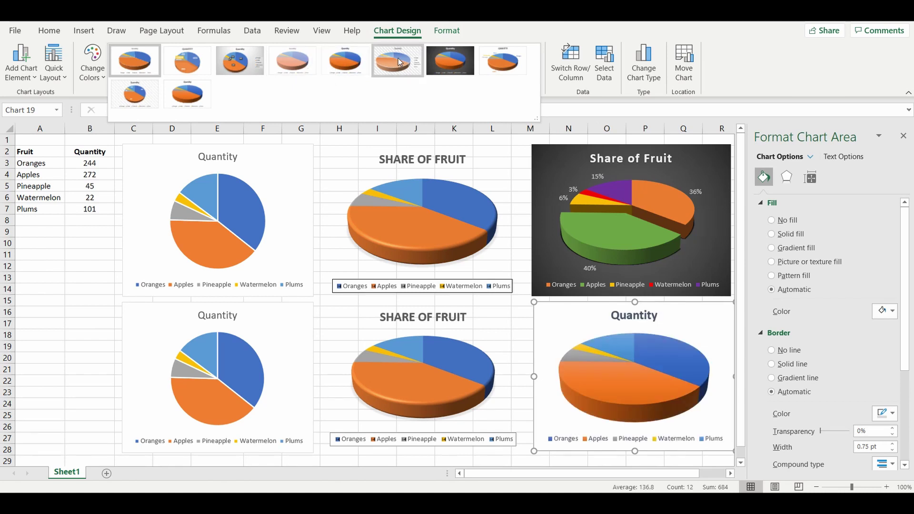
click(452, 66)
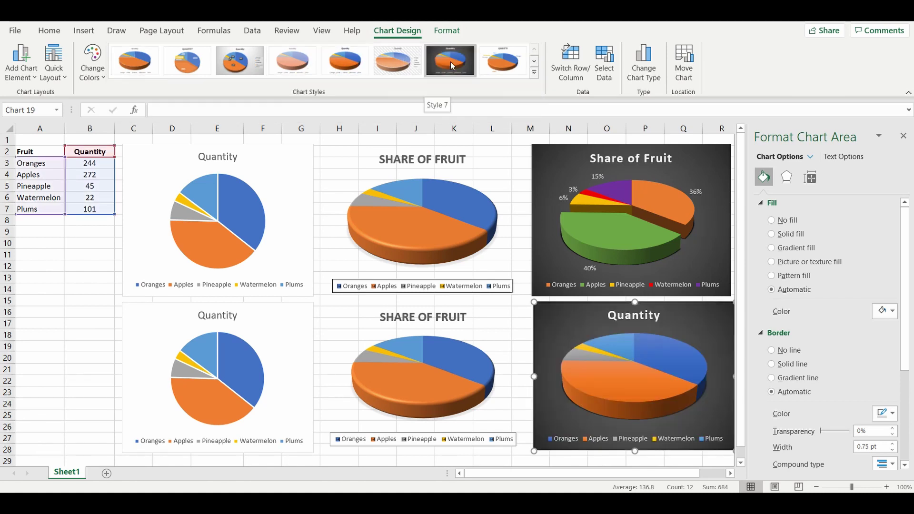
click(616, 318)
drag(609, 315, 658, 316)
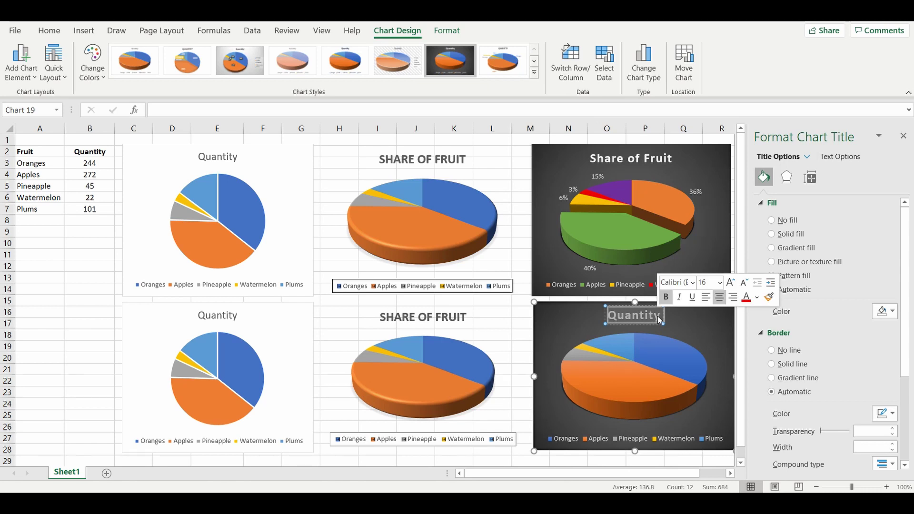
text(Share of)
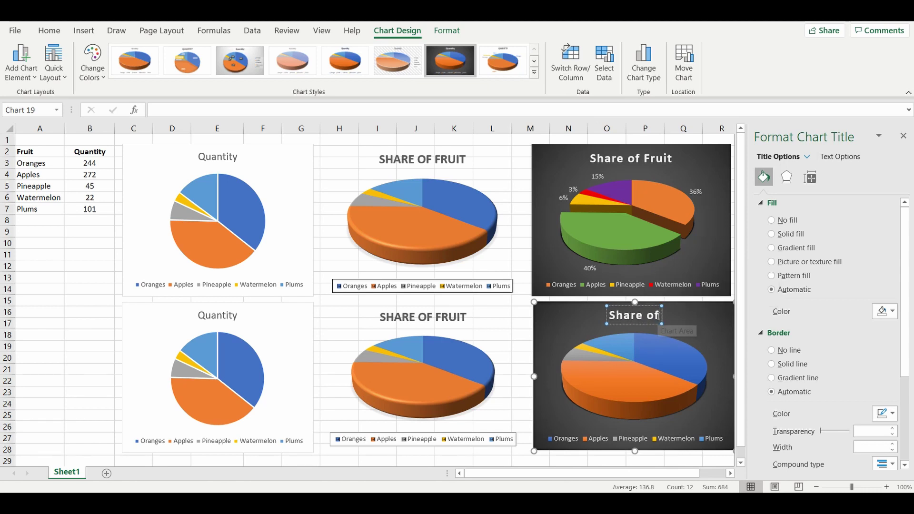
text( Fruit)
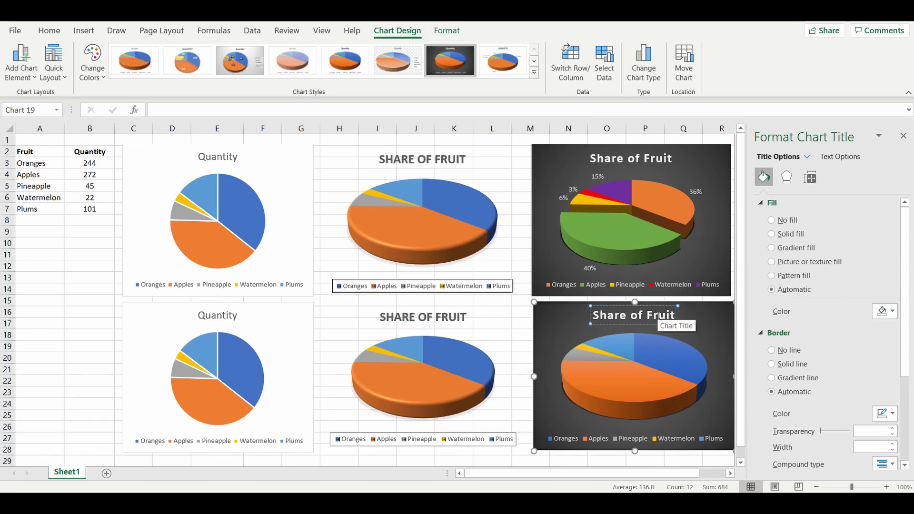
click(568, 318)
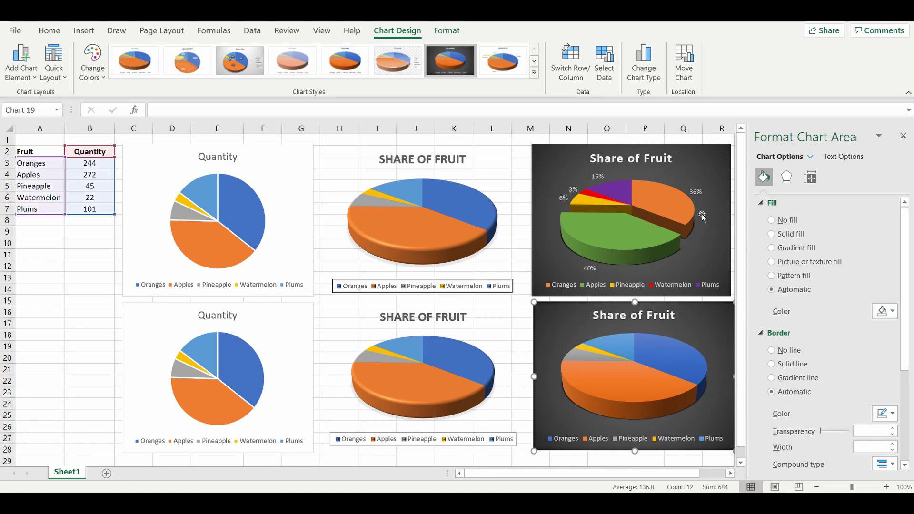
Step: Add value data labels (244, 272, 45, 22, 101) to the lower dark pie's slices
click(594, 375)
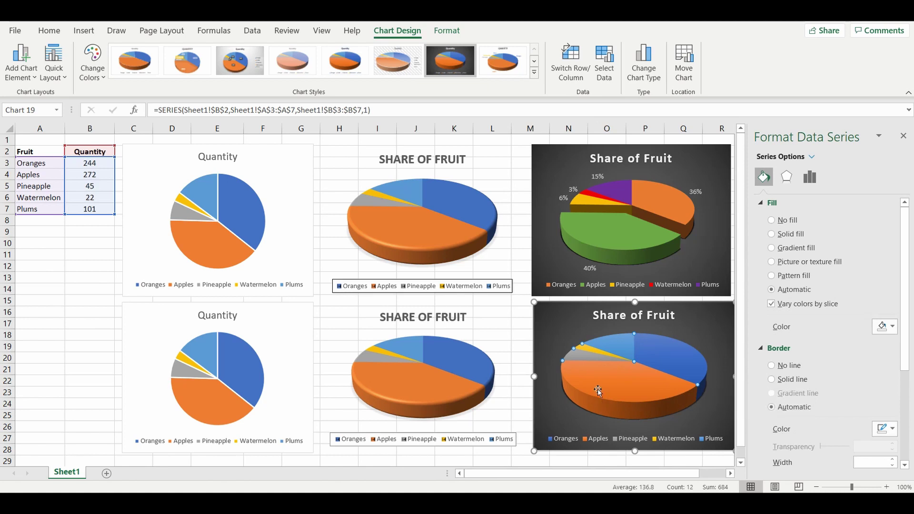
right_click(606, 378)
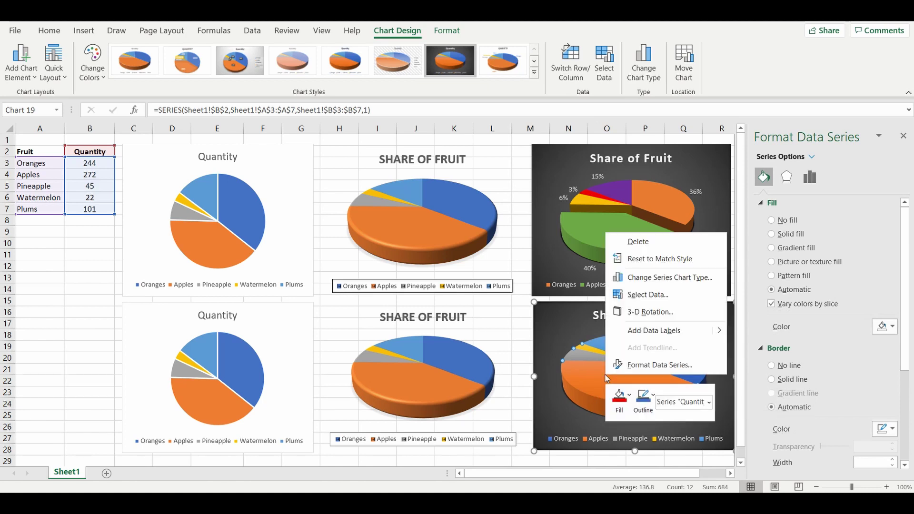
click(657, 335)
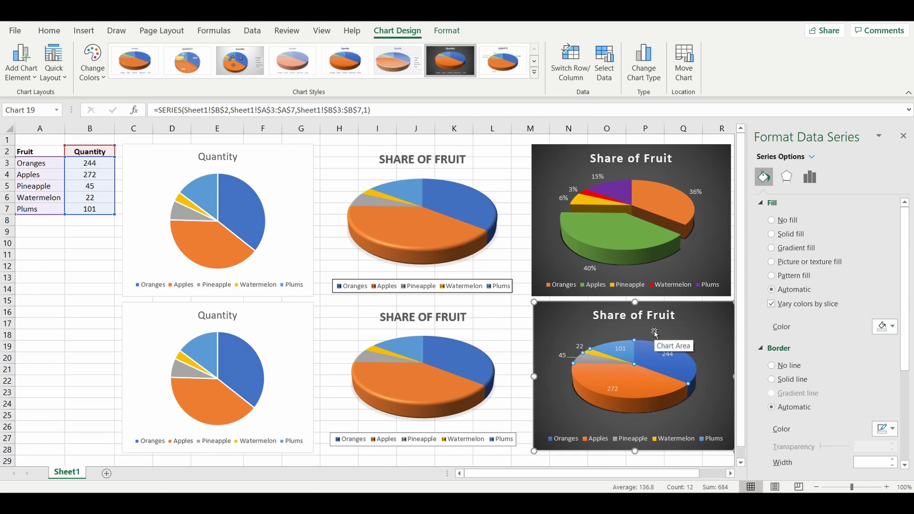
click(624, 348)
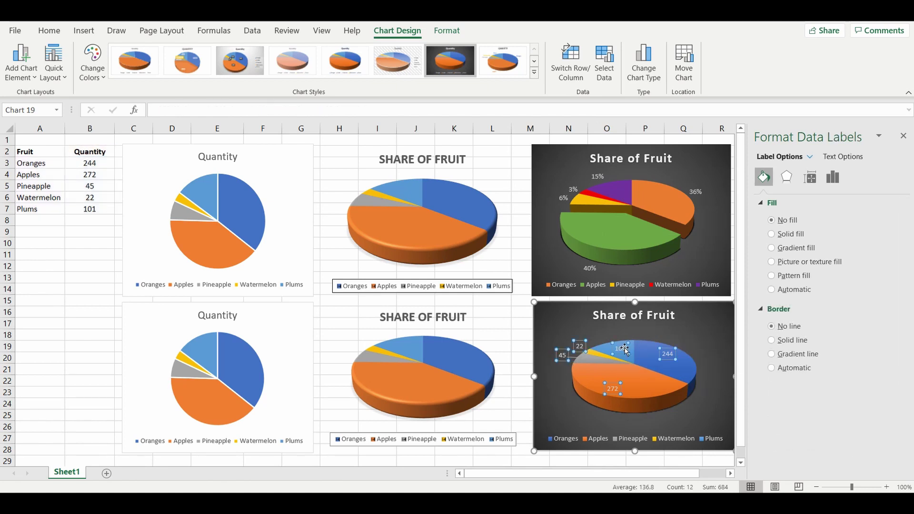
click(833, 178)
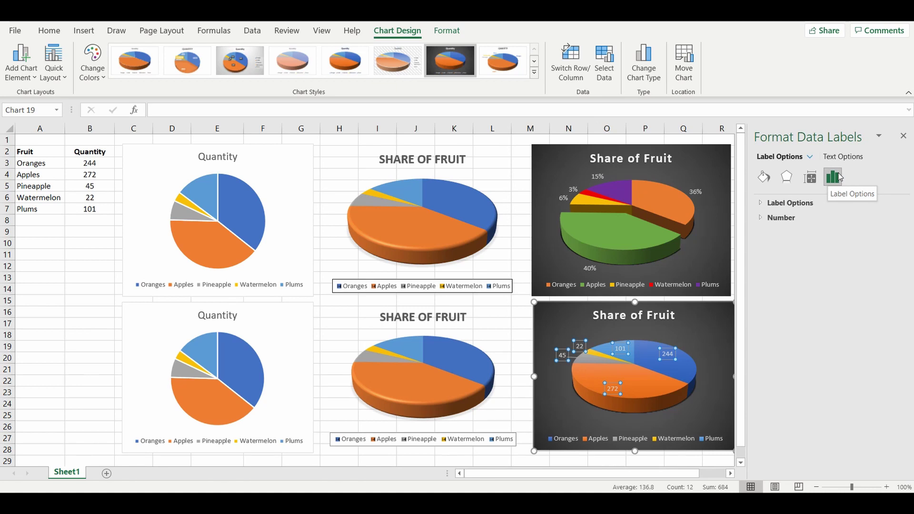
Step: Change the lower dark pie's labels from quantities to percentages (36%, 40%, 6%, 3%, 15%)
click(761, 204)
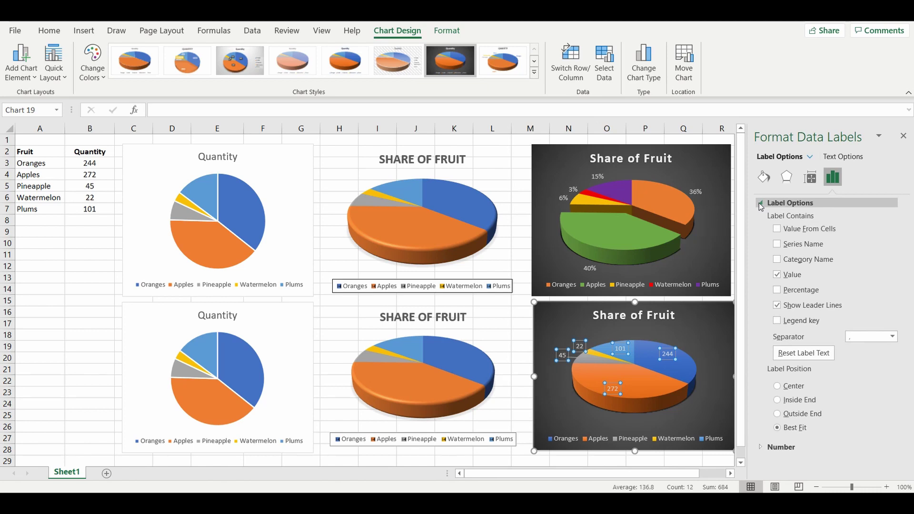
click(777, 229)
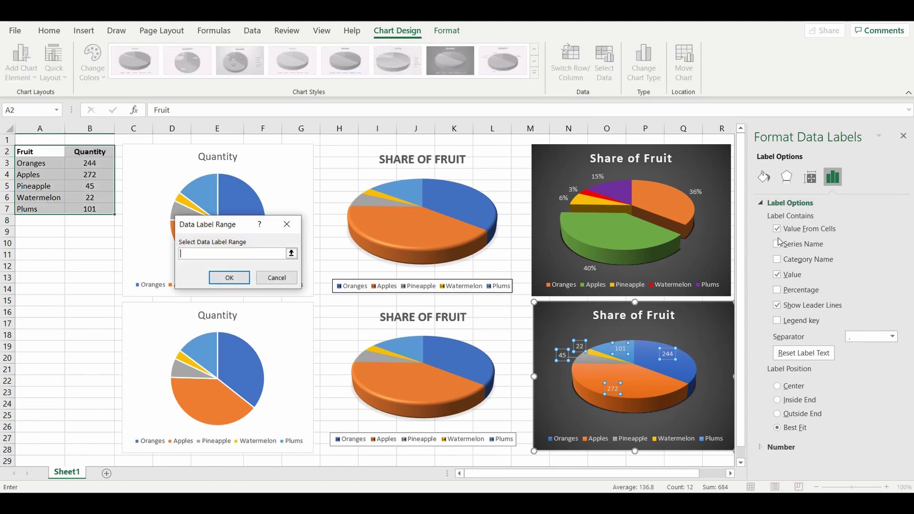
click(277, 278)
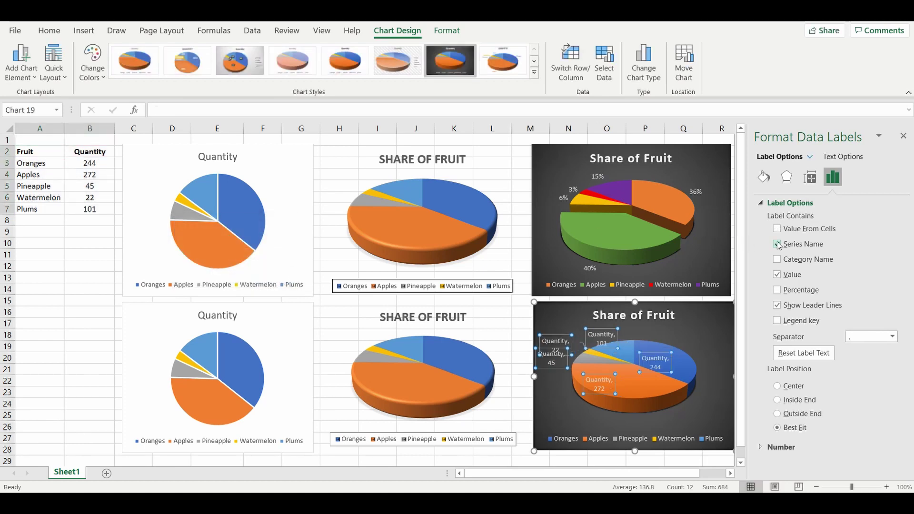
click(777, 260)
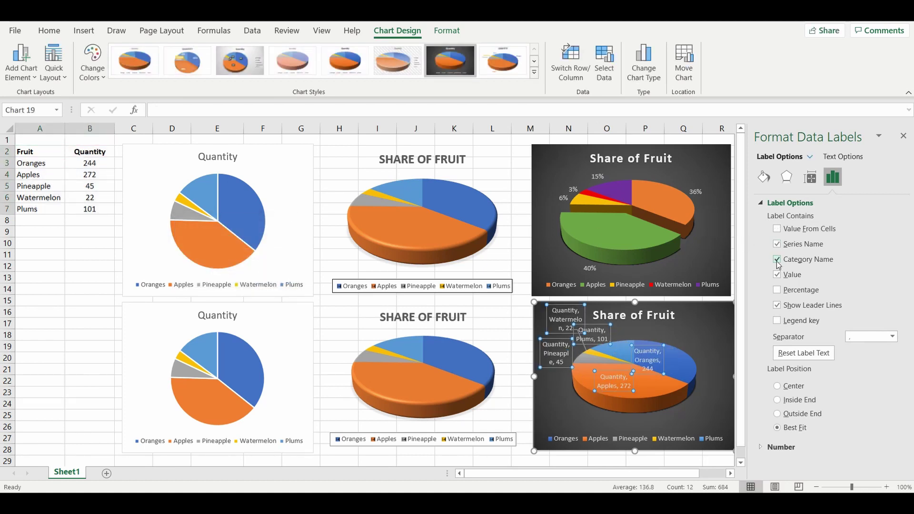
click(778, 260)
click(777, 244)
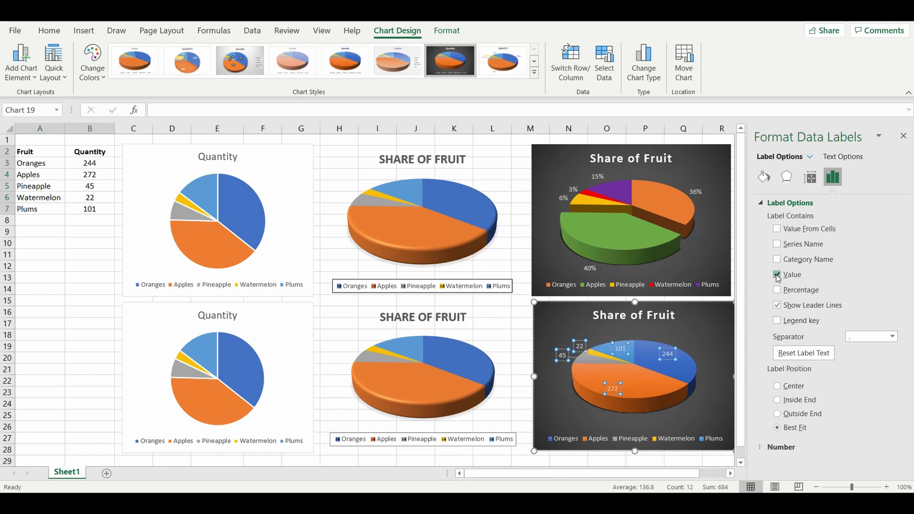
click(777, 275)
click(777, 290)
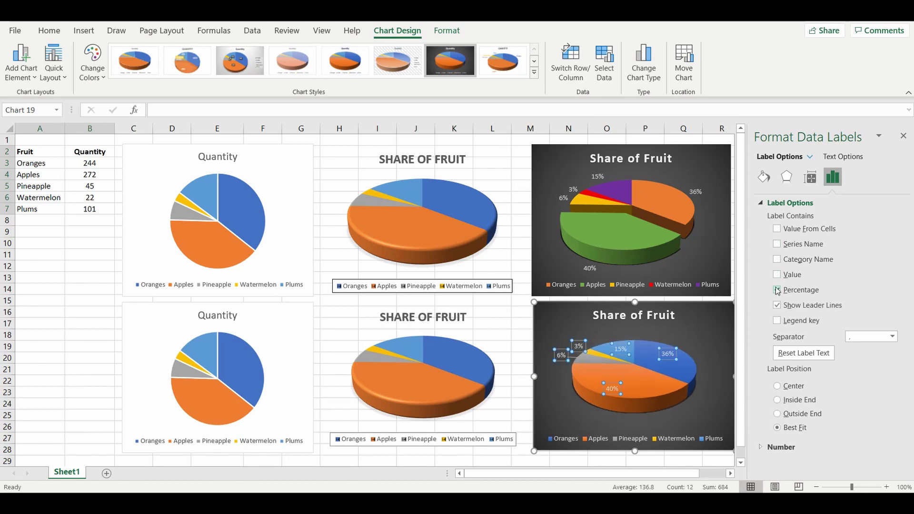
click(515, 166)
click(507, 139)
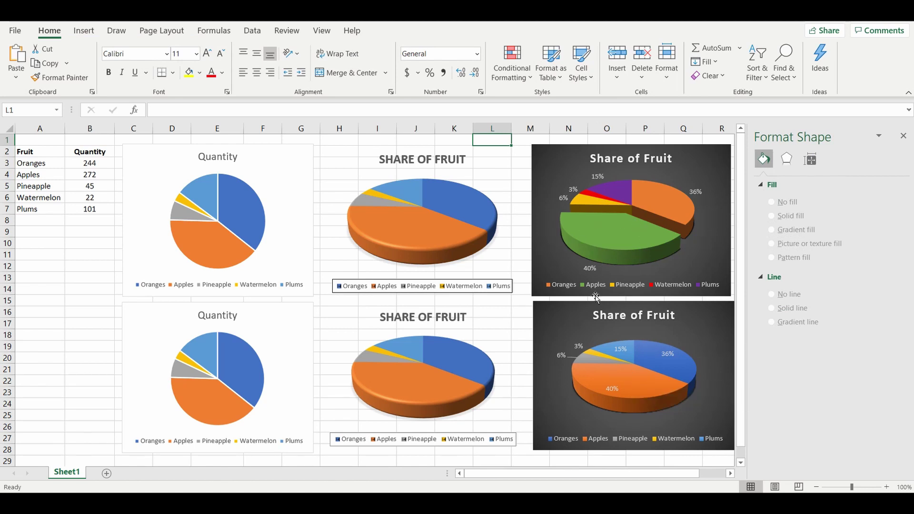
Step: Pull a single slice out of the lower dark pie with a 28% point explosion
click(628, 376)
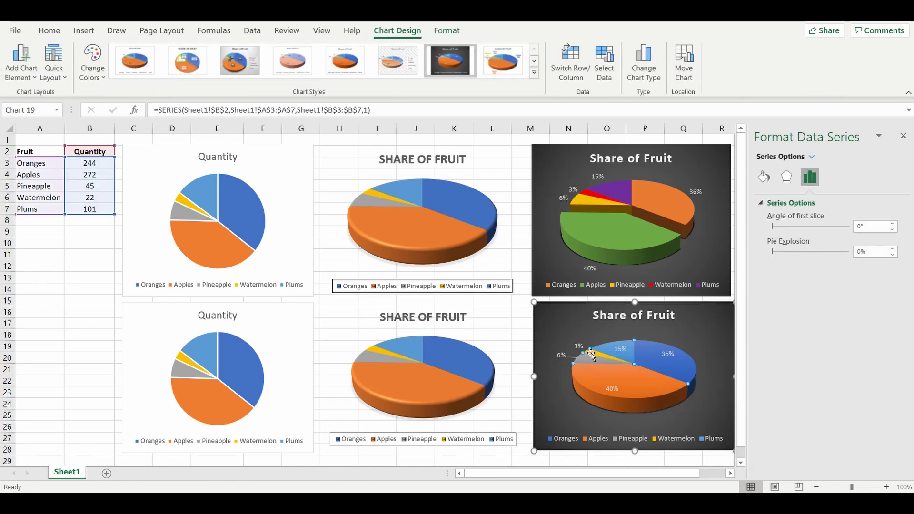
click(624, 380)
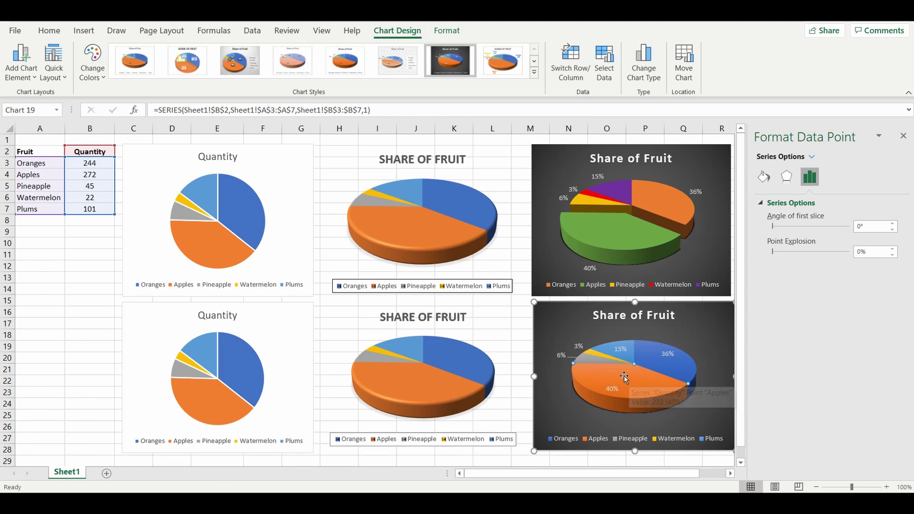
mouse_move(624, 379)
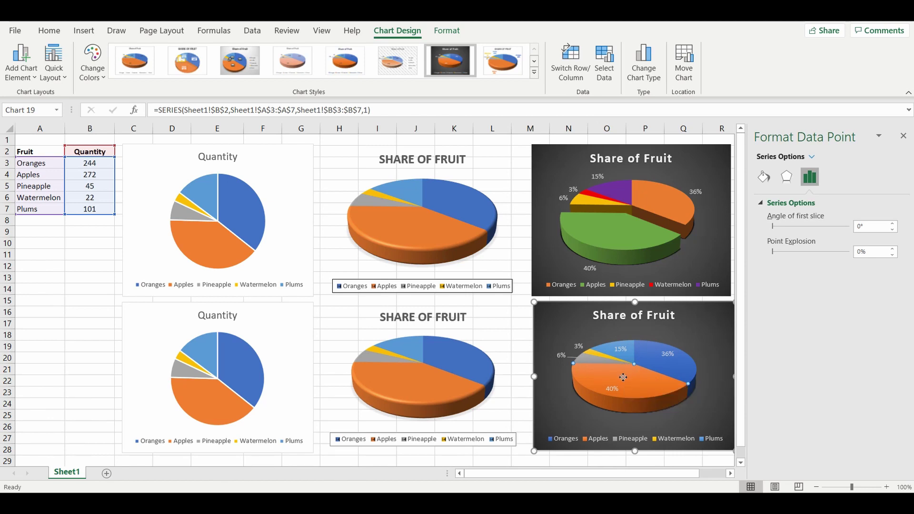
drag(616, 386, 617, 388)
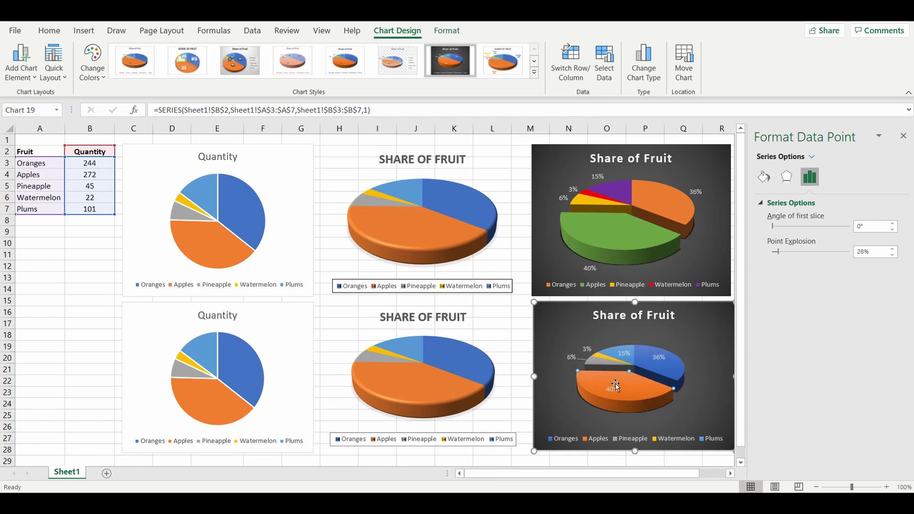
click(676, 348)
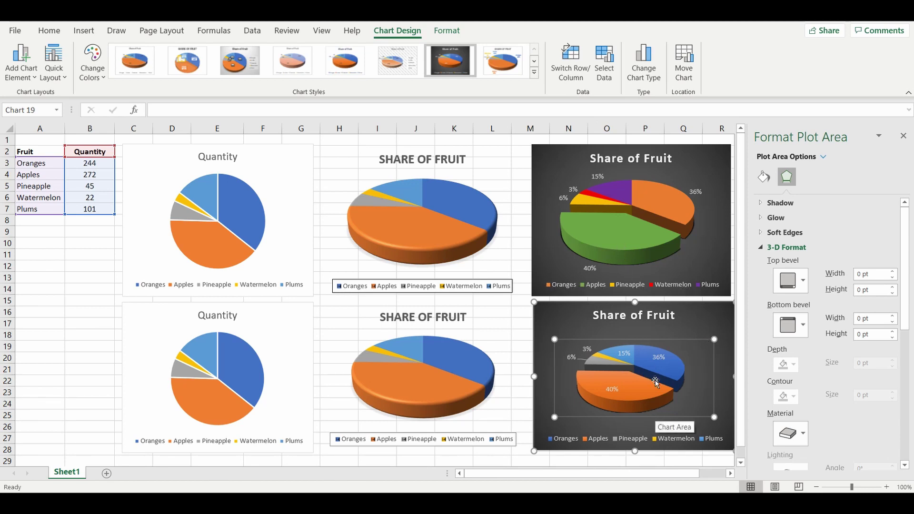
Step: Stretch the lower dark chart's plot area rightward, down-left and up-left so the pie grows
click(693, 328)
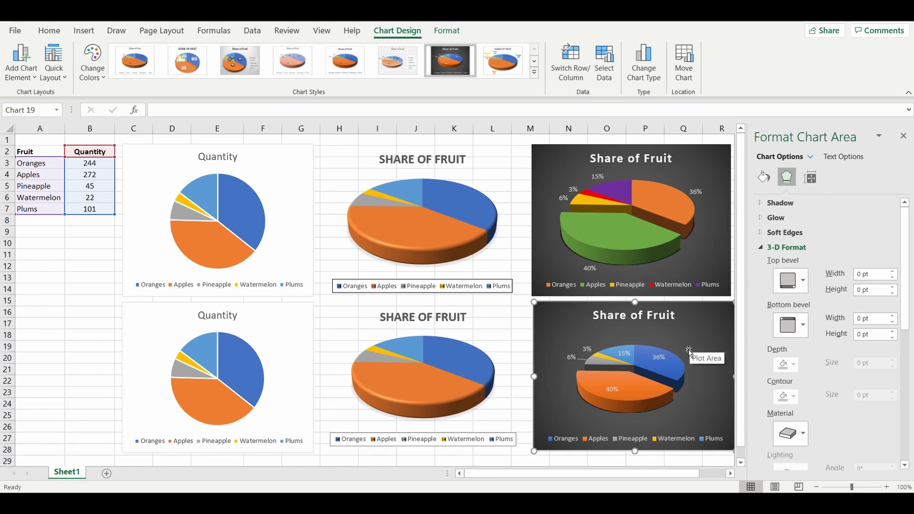
click(689, 351)
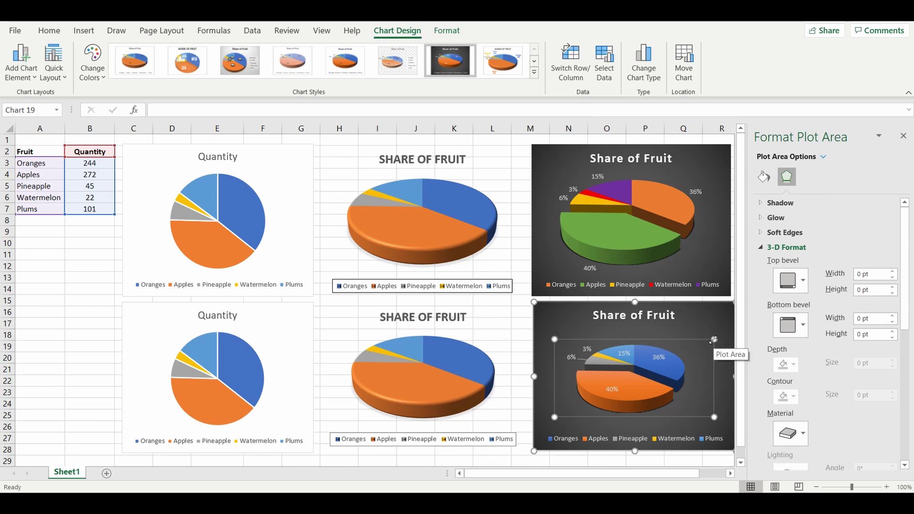
drag(723, 323, 732, 323)
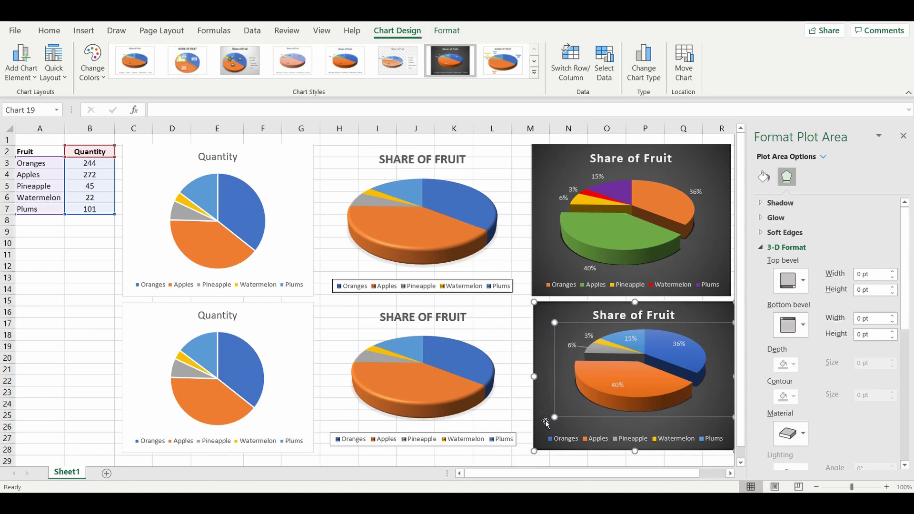
drag(545, 421, 532, 427)
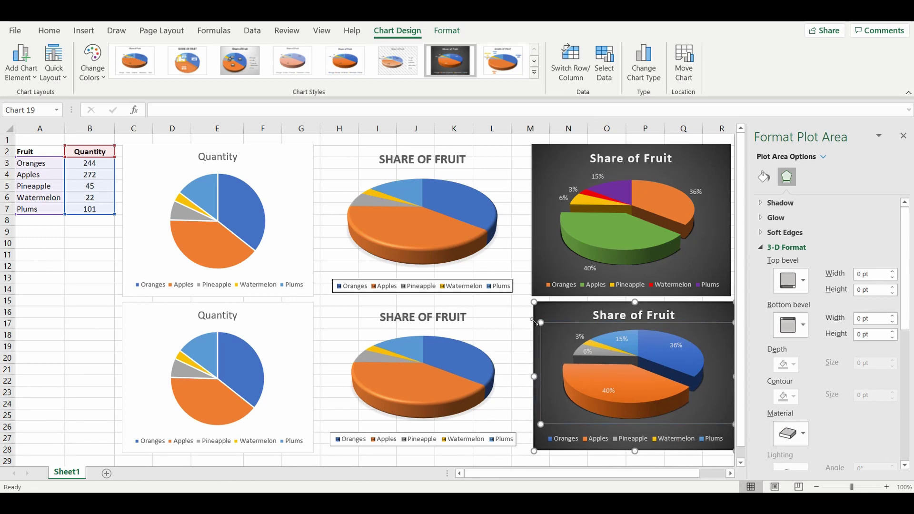
drag(536, 322, 530, 316)
Step: Fill the Apples slice of the lower dark pie green
click(698, 316)
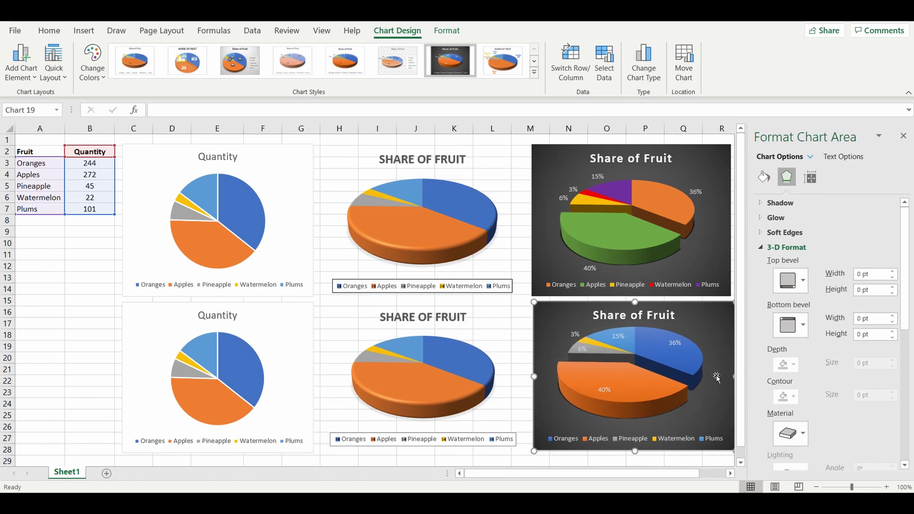
click(633, 381)
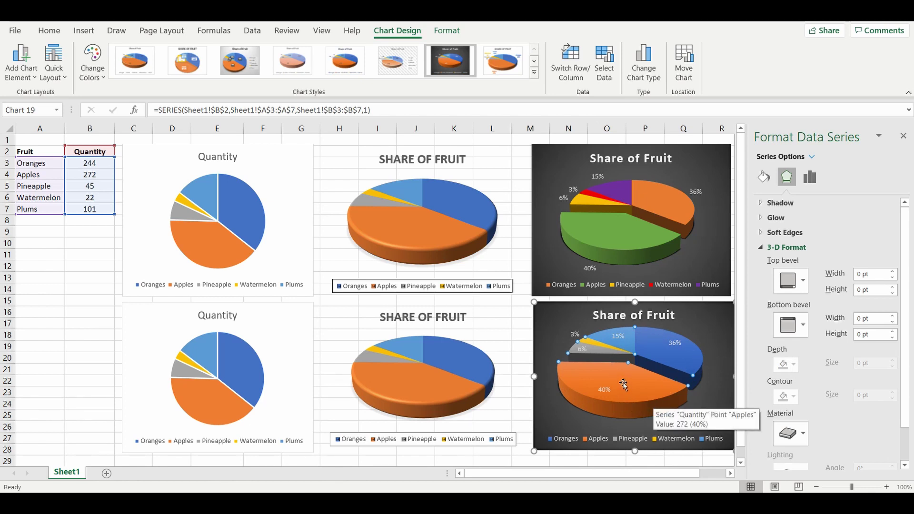
click(626, 381)
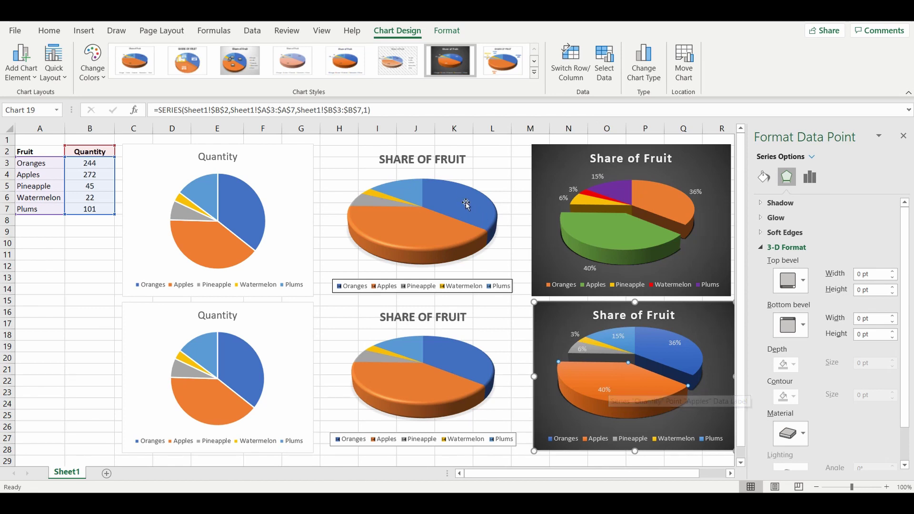
click(764, 177)
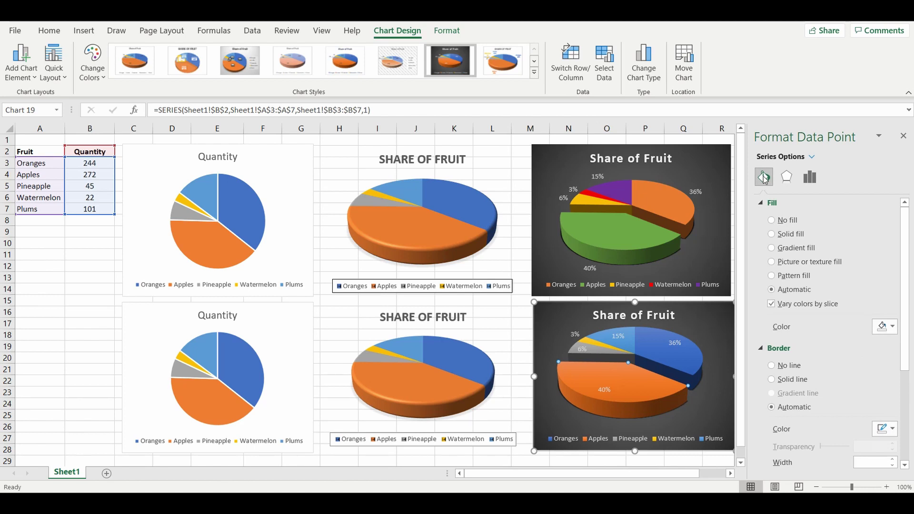
click(893, 327)
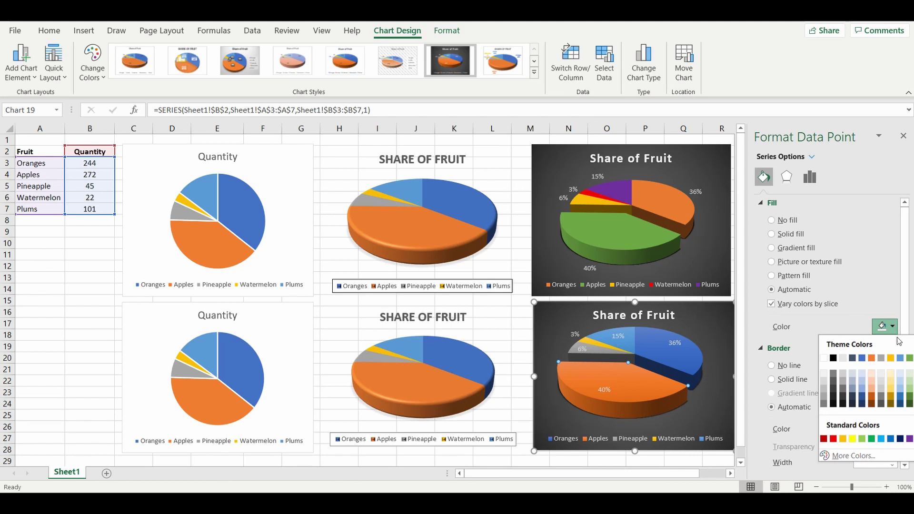
click(909, 359)
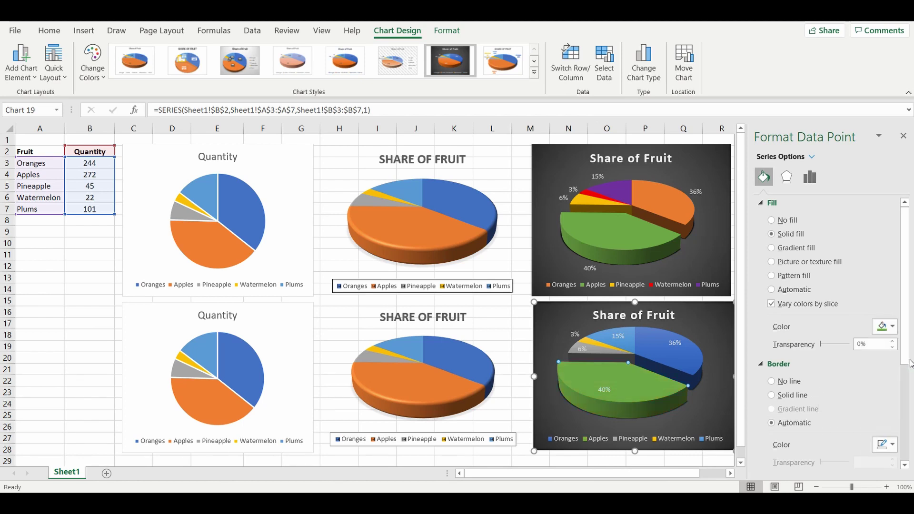
Step: Colour the 36% Oranges slice orange and the 15% Plums slice purple
click(649, 339)
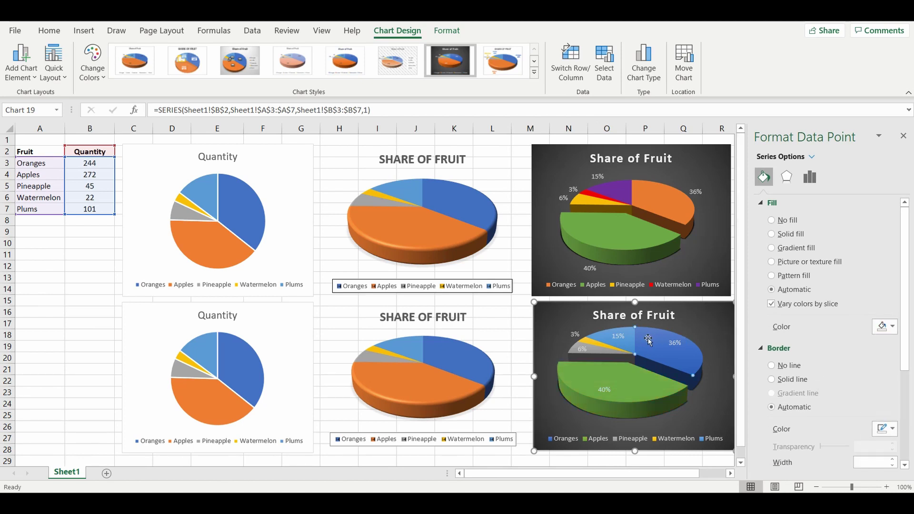
click(893, 327)
click(871, 358)
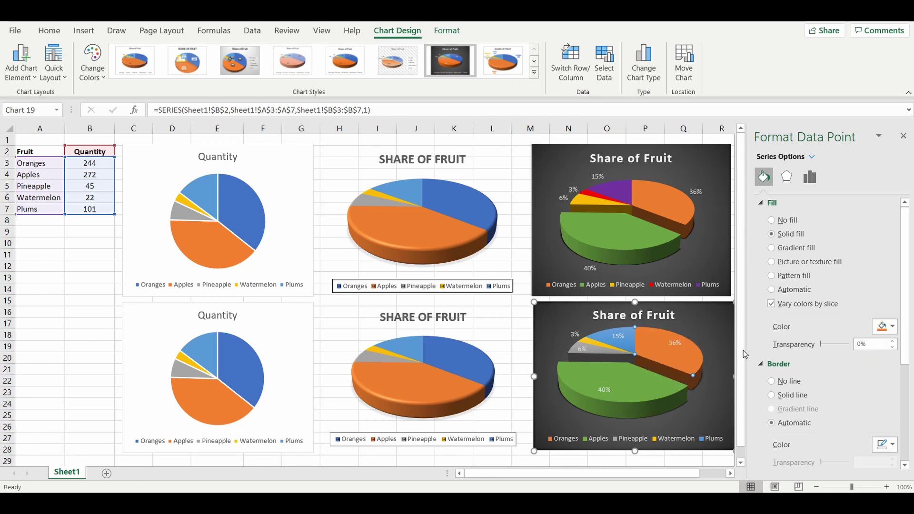
click(600, 335)
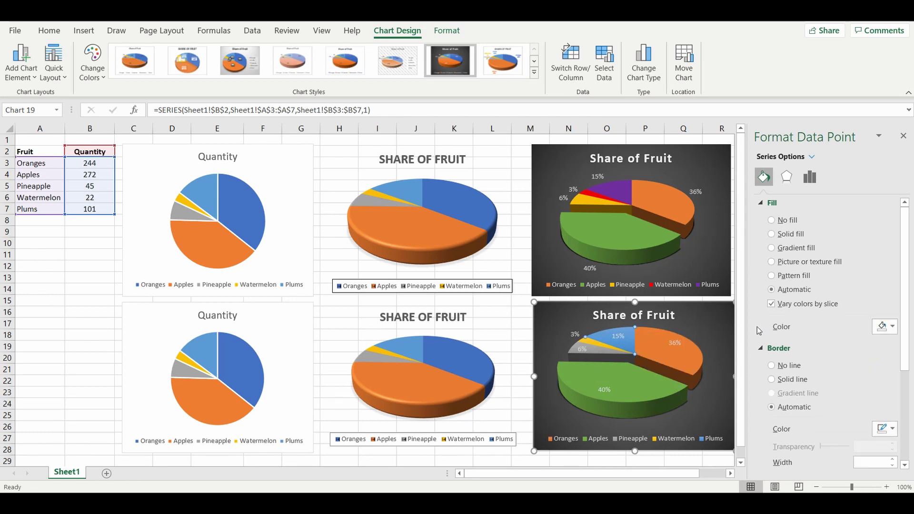
click(893, 327)
click(910, 438)
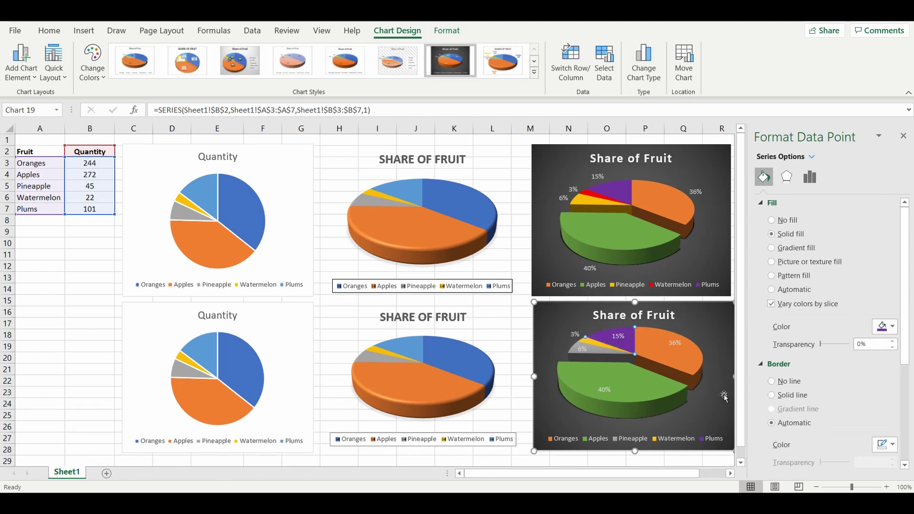
Step: Colour the 3% Watermelon slice red and the 6% Pineapple slice gold
click(596, 342)
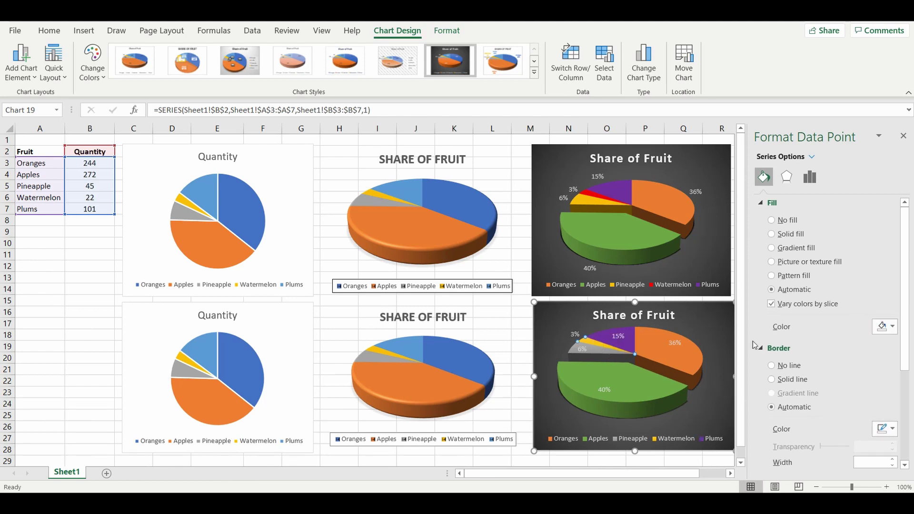
click(894, 328)
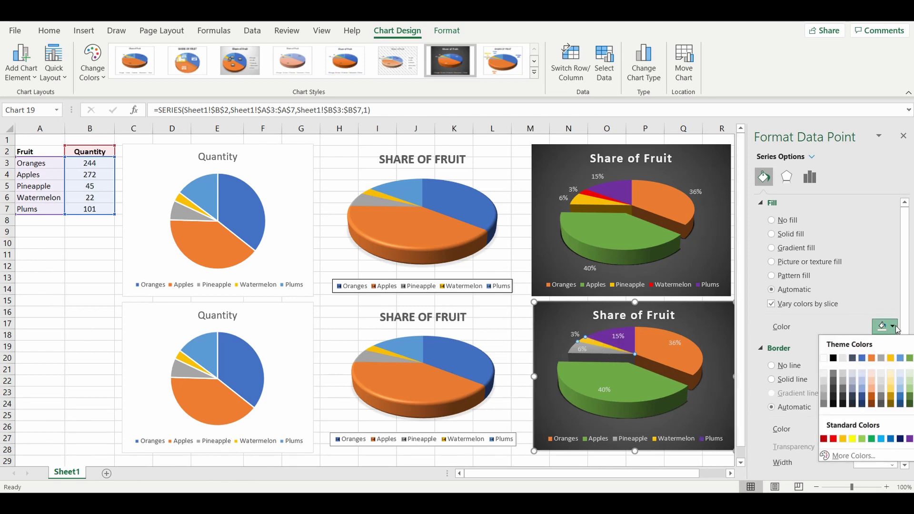
click(834, 439)
click(590, 347)
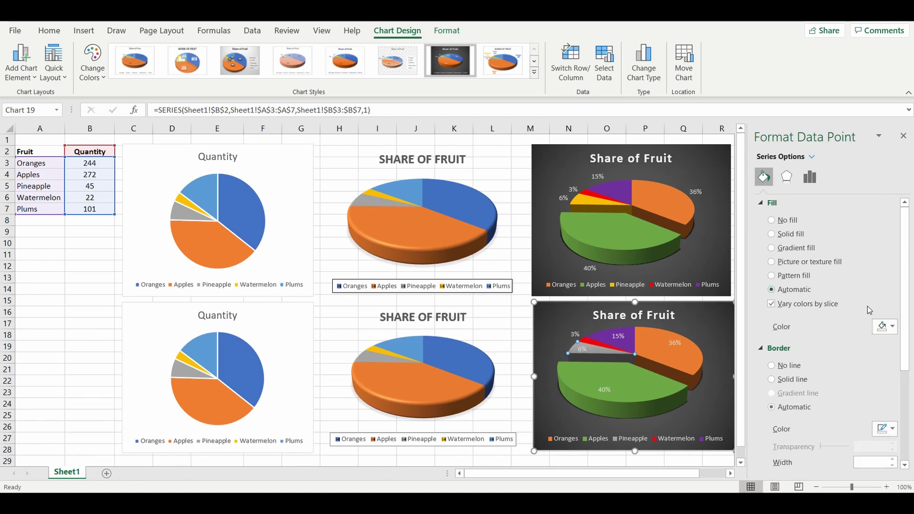
click(893, 326)
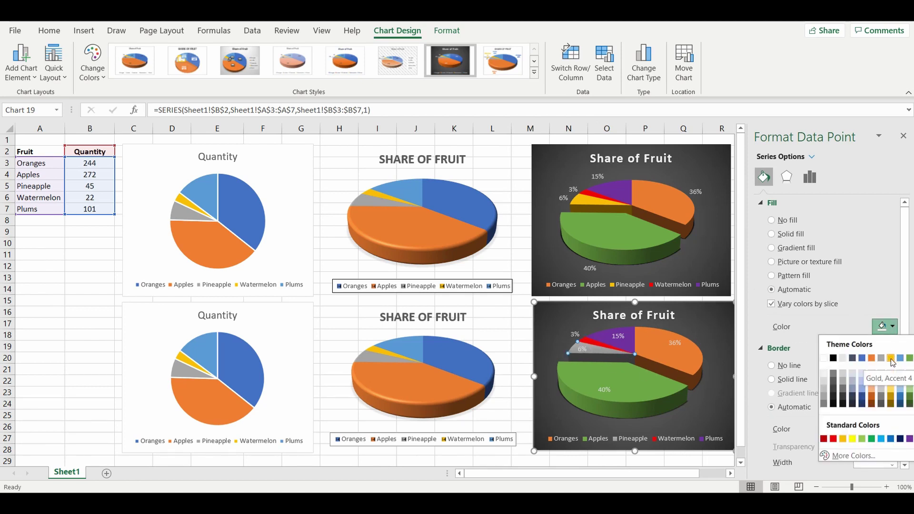
click(891, 358)
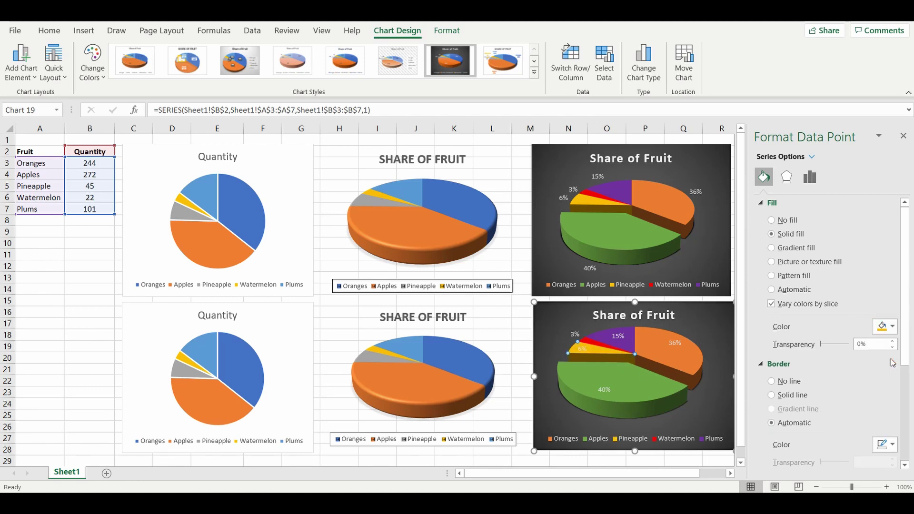
click(493, 158)
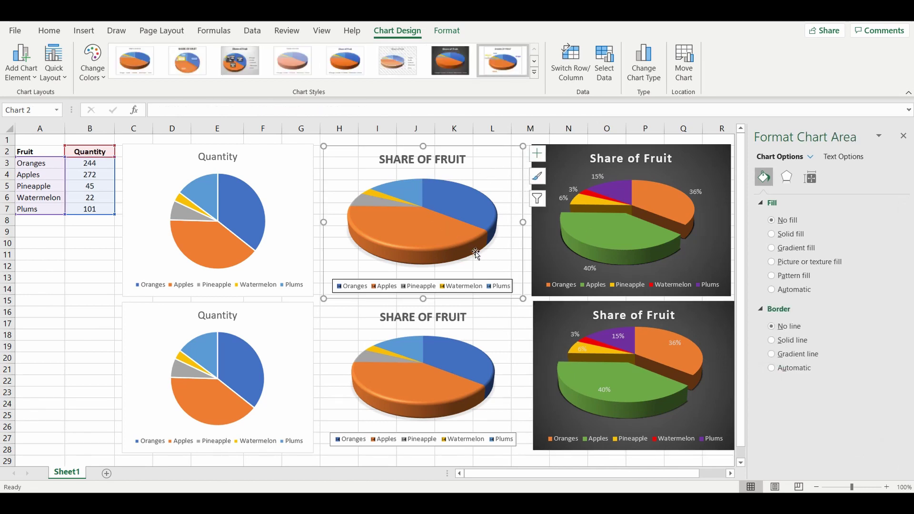
Step: Drag the lower pie's 6% Pineapple label left to sit beside the 3% label
mouse_move(475, 253)
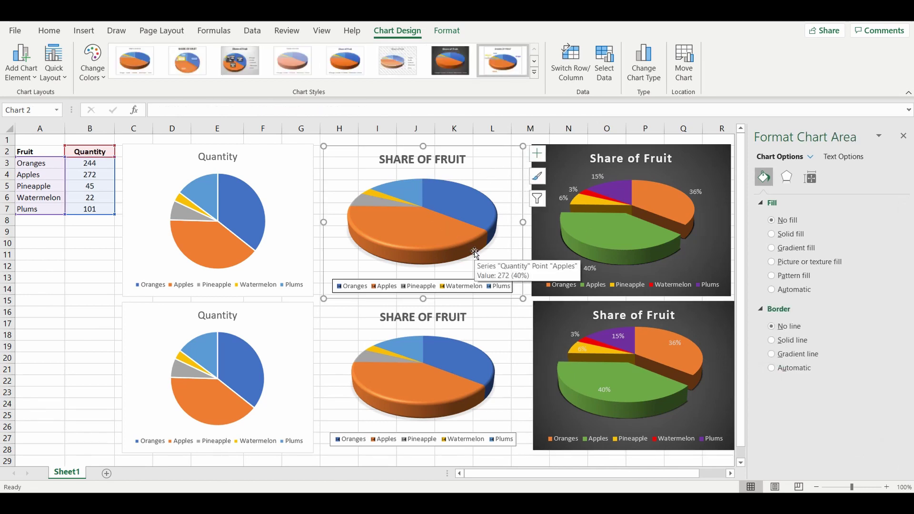
click(344, 138)
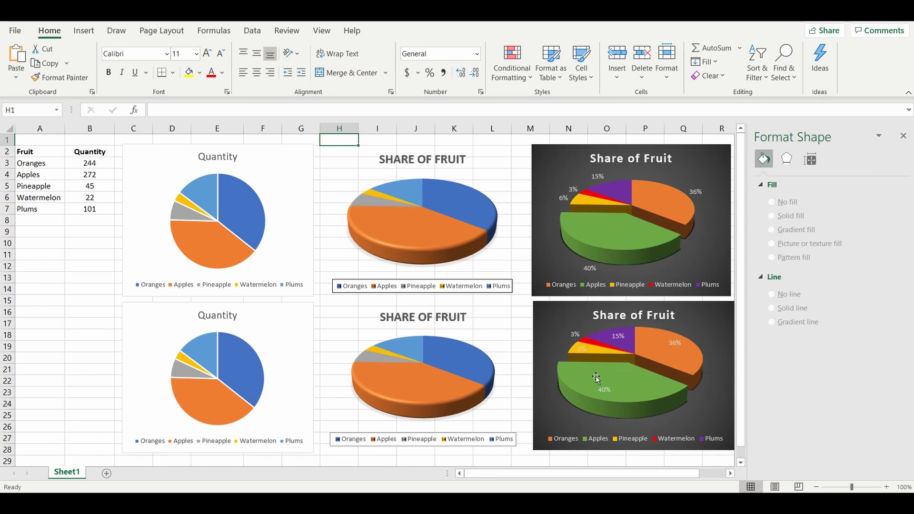
click(608, 353)
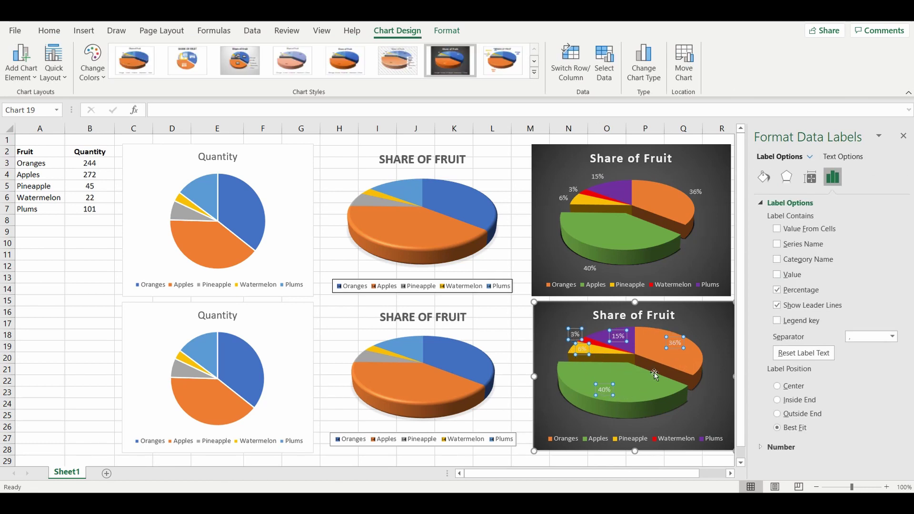
click(587, 349)
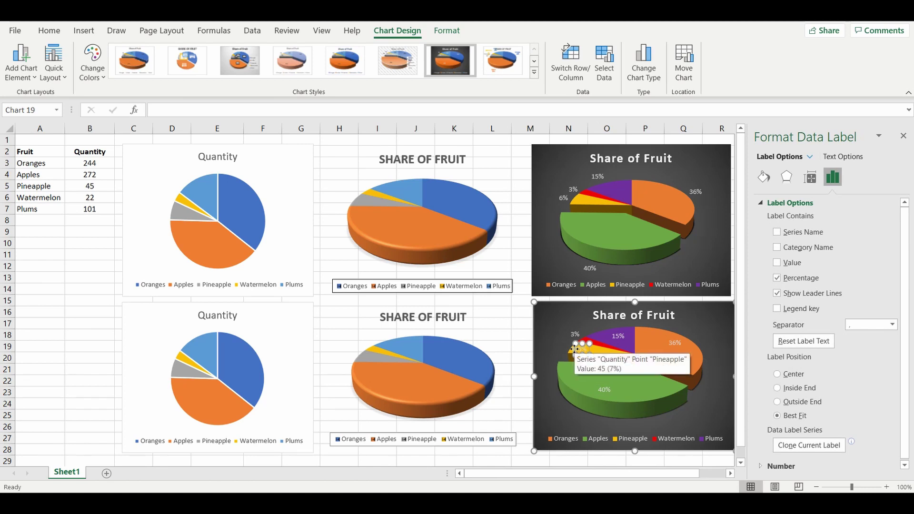
drag(558, 344, 549, 344)
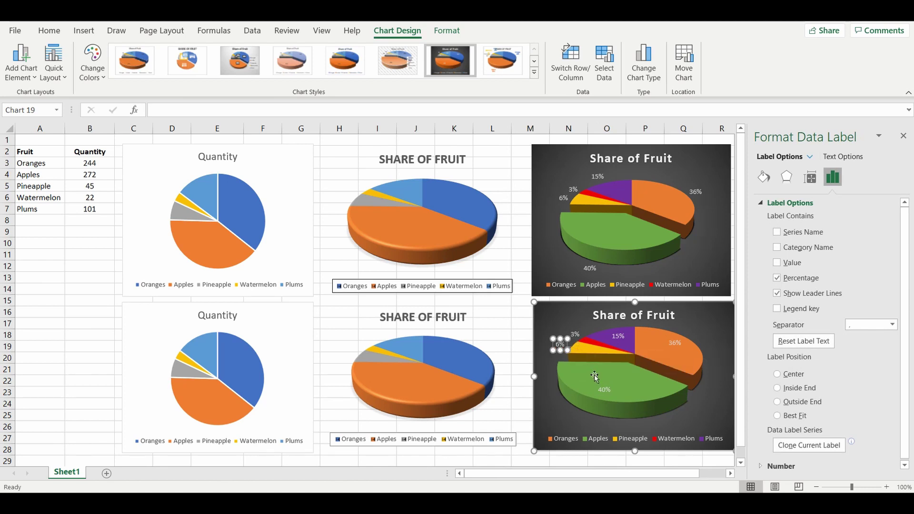
click(510, 237)
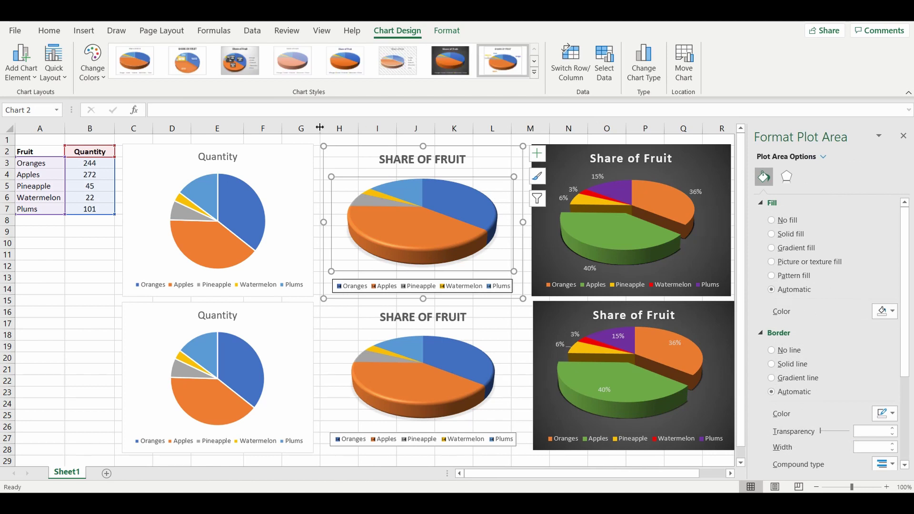
click(94, 270)
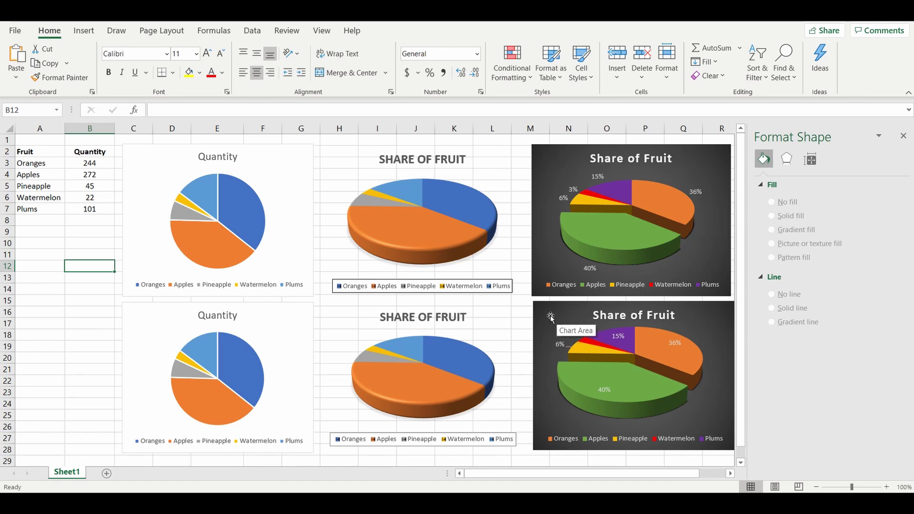
click(41, 232)
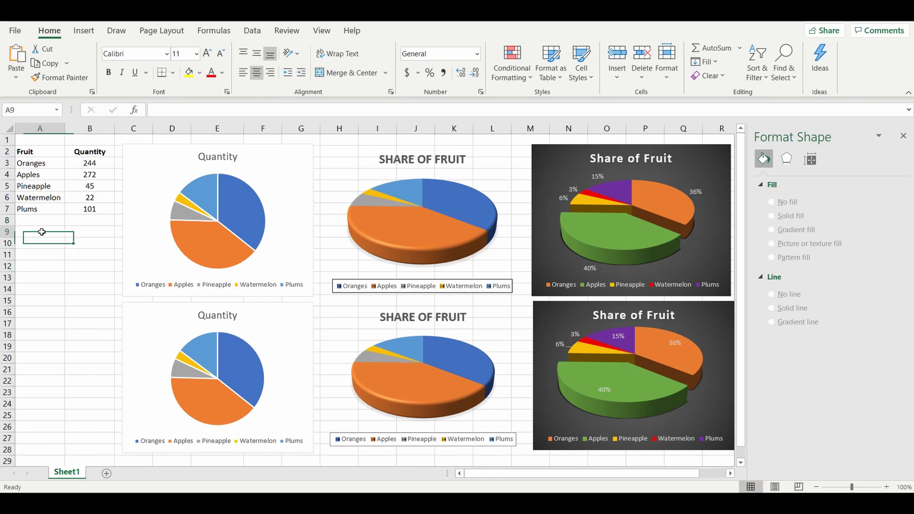